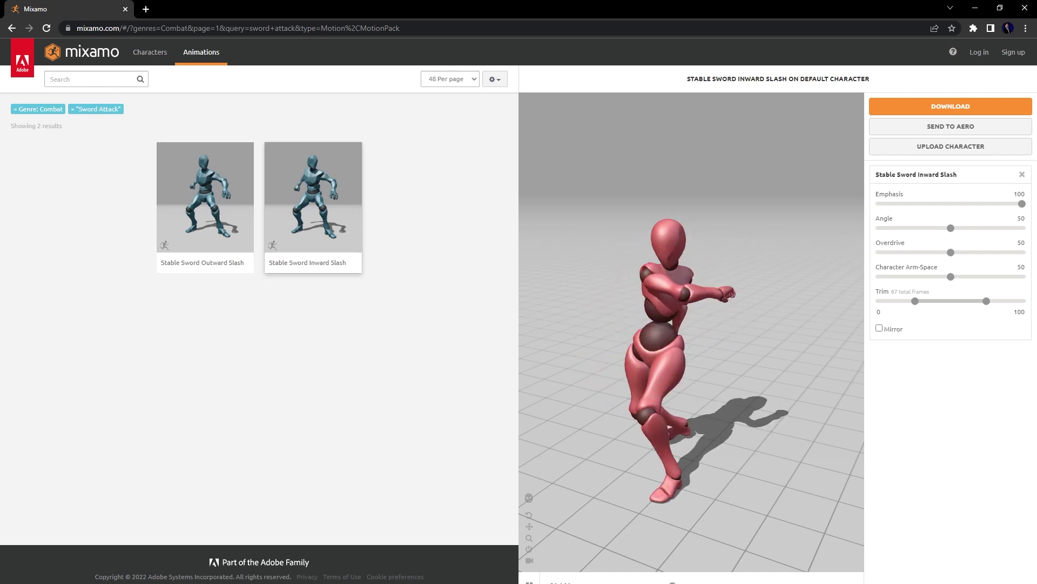
- Preview the Stable Sword Outward Slash animation on Mixamo's default character
{"action": "left_click", "coordinate": [206, 205]}
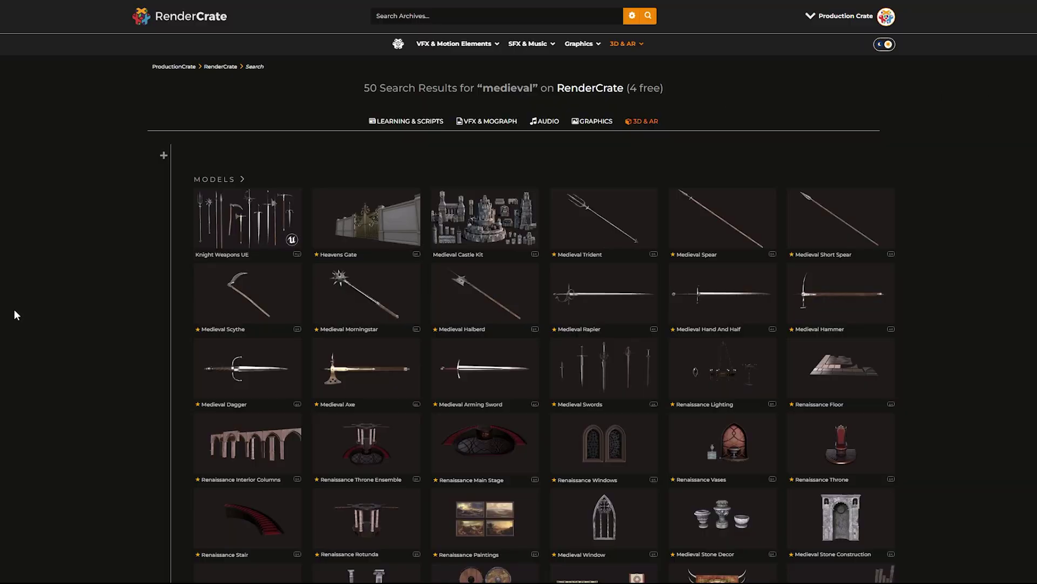
- Open the Medieval Axe model preview from RenderCrate's medieval search results
{"action": "left_click", "coordinate": [351, 366]}
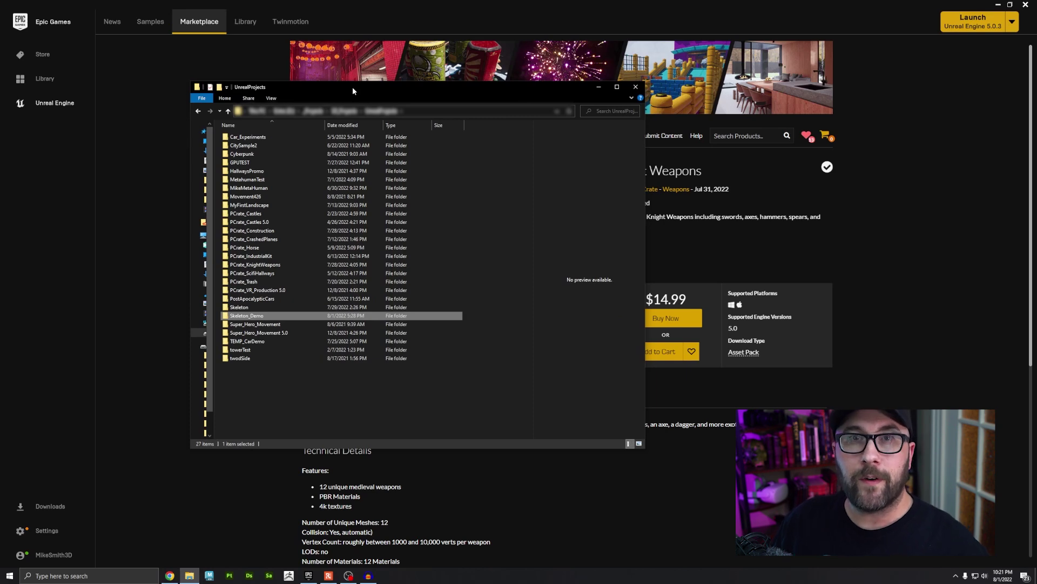
- Open the Skeleton_Demo folder inside UnrealProjects
{"action": "double_click", "coordinate": [254, 317]}
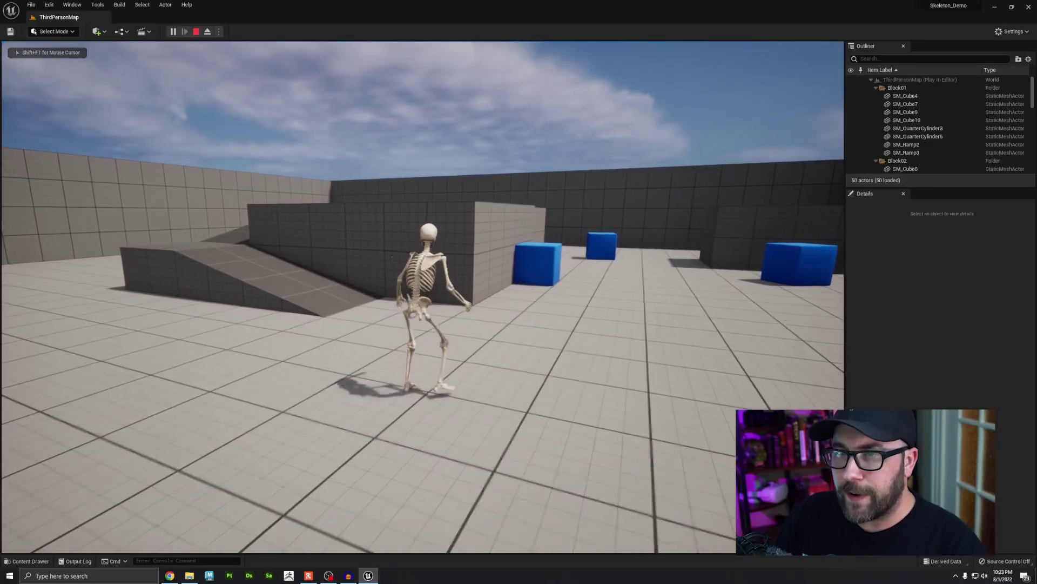
- Walk the skeleton around the arena in play mode with WASD, then exit with Esc
{"action": "key", "text": "a"}
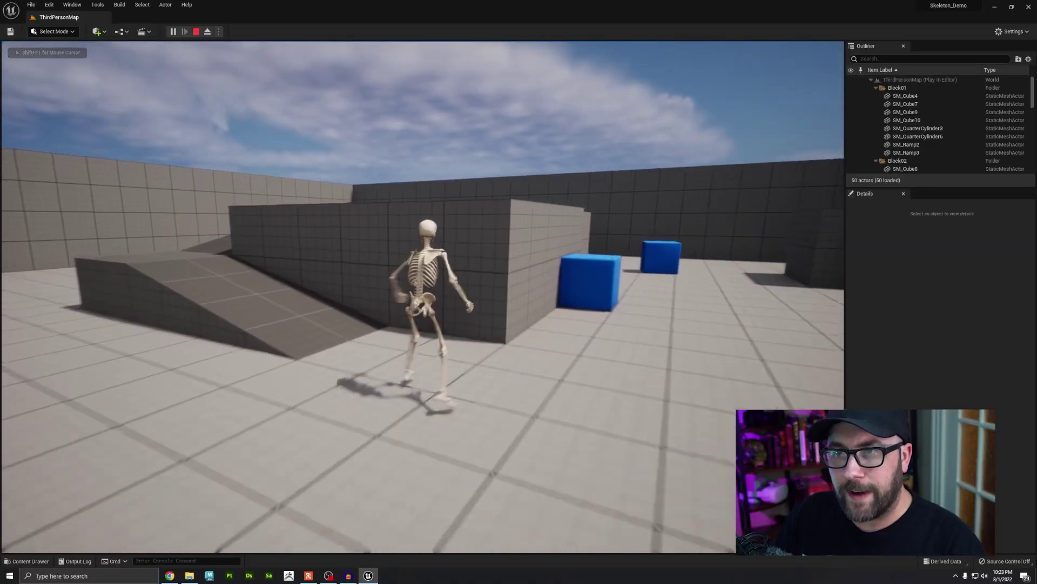
{"action": "key", "text": "s"}
{"action": "key", "text": "w"}
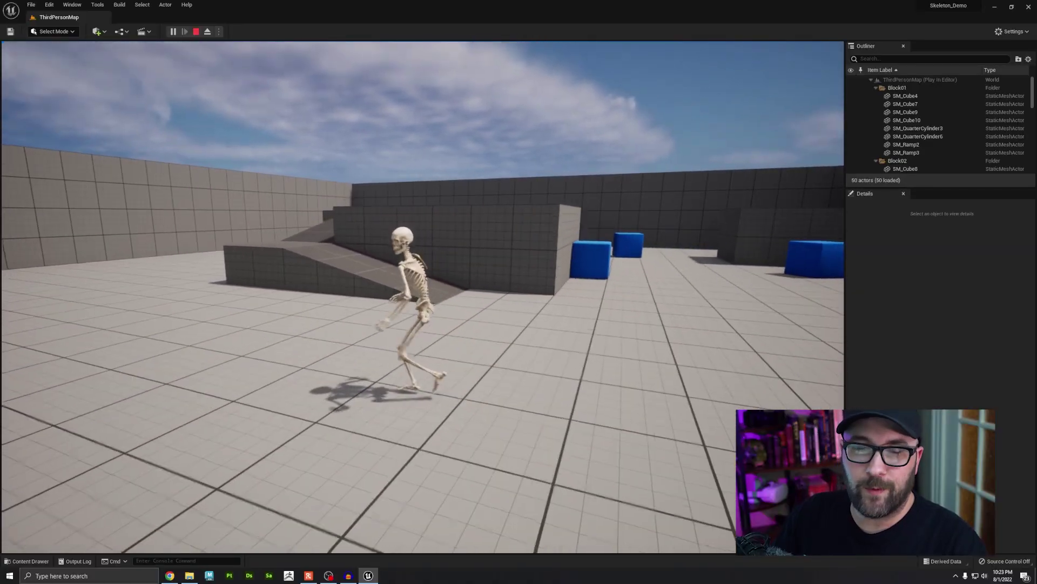
{"action": "key", "text": "w"}
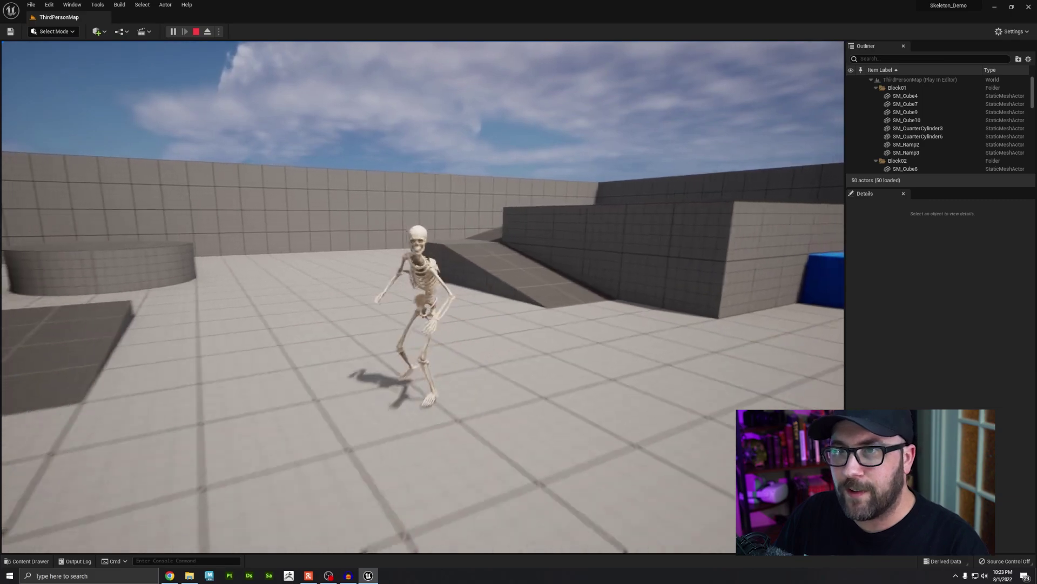
{"action": "key", "text": "w"}
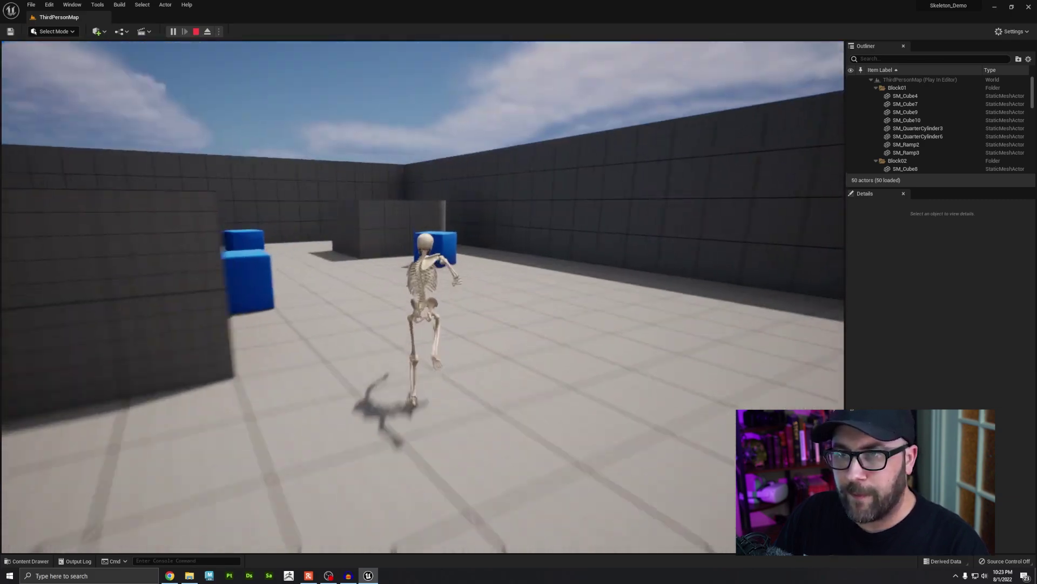
{"action": "key", "text": "w"}
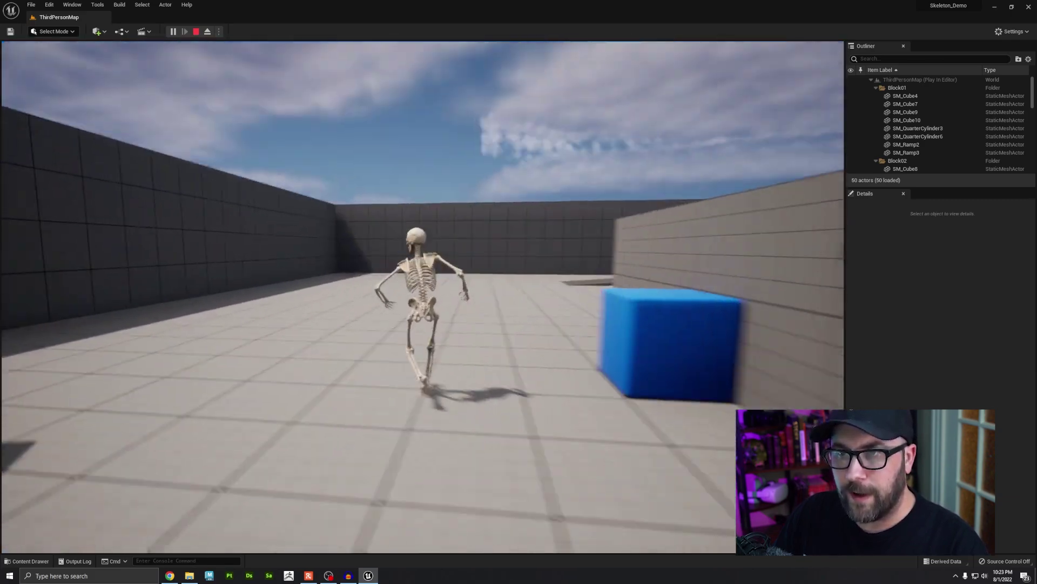
{"action": "key", "text": "w"}
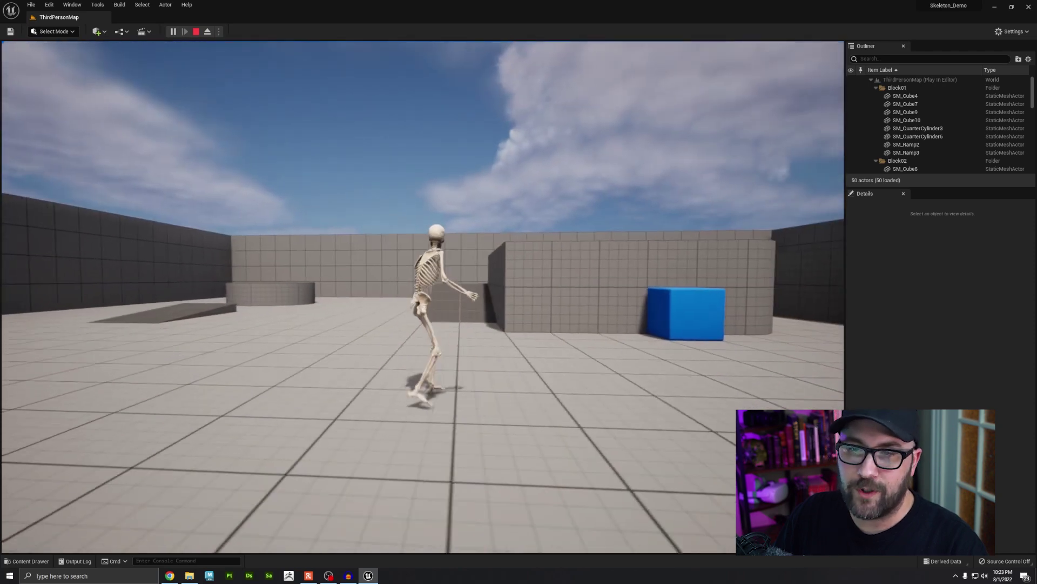
{"action": "key", "text": "Escape"}
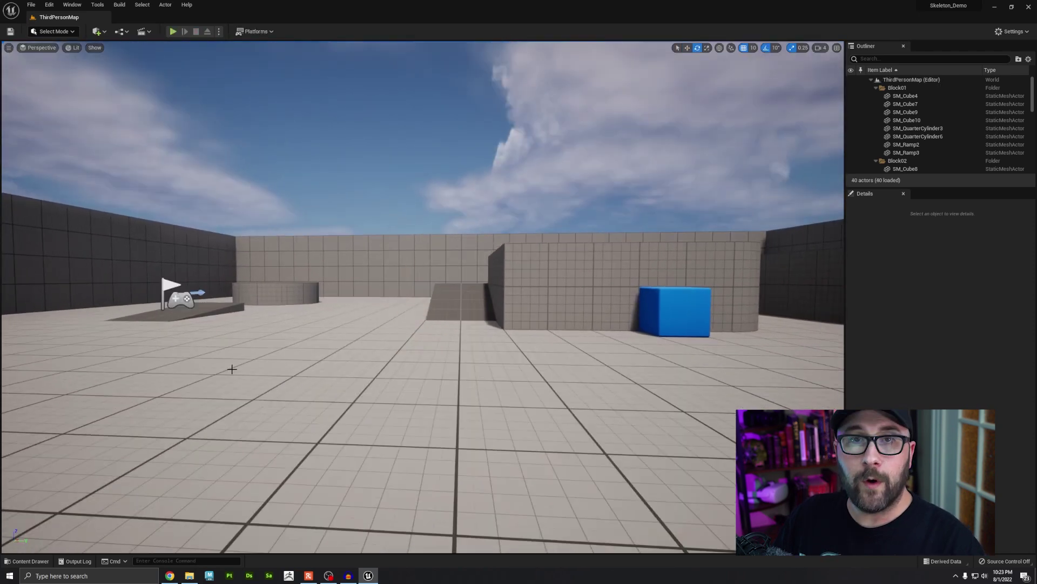
- Open the PCrate_KnightWeapons Meshes folder in the Content Drawer and inspect SM_Hammer
{"action": "key", "text": "ctrl+space"}
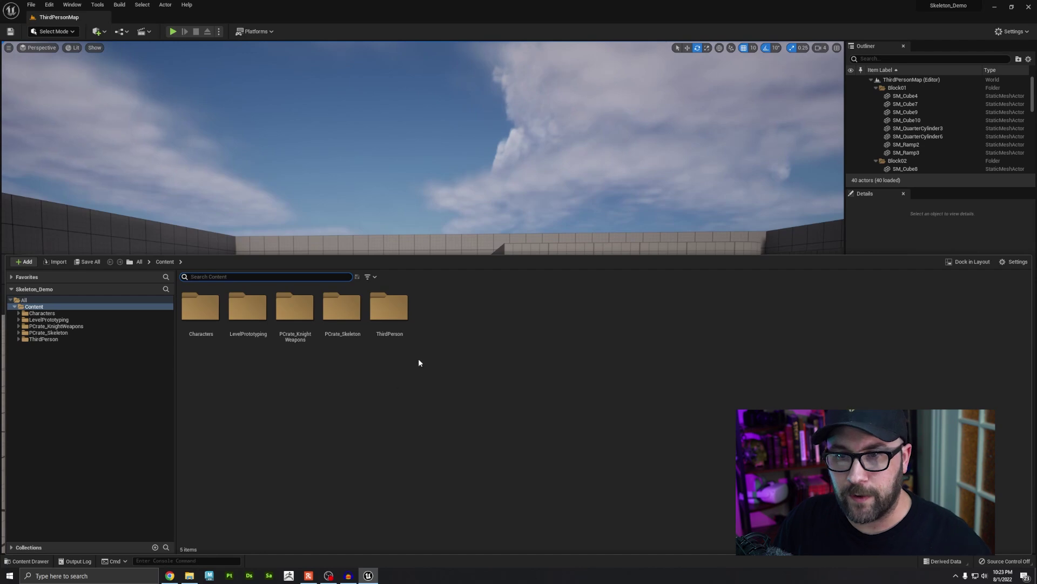
{"action": "double_click", "coordinate": [291, 314]}
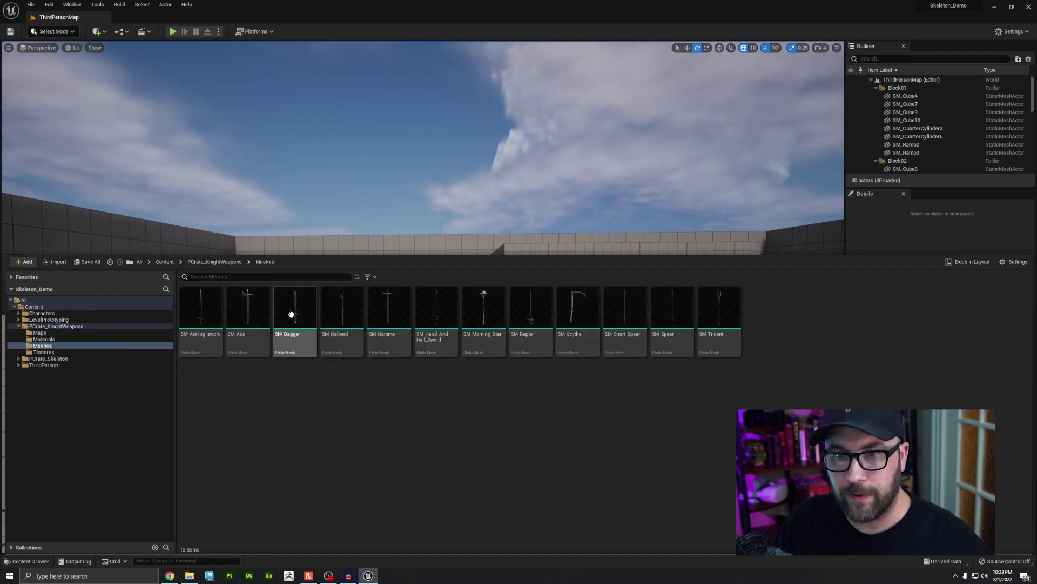
{"action": "double_click", "coordinate": [392, 317]}
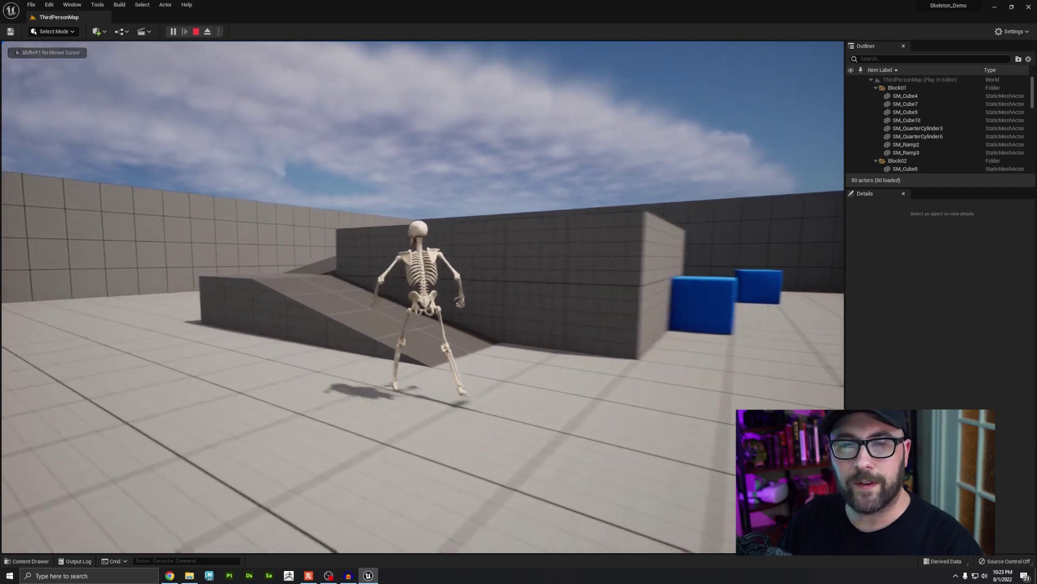
- Play again, jumping the skeleton onto the raised block and running forward
{"action": "key", "text": "space"}
{"action": "key", "text": "w"}
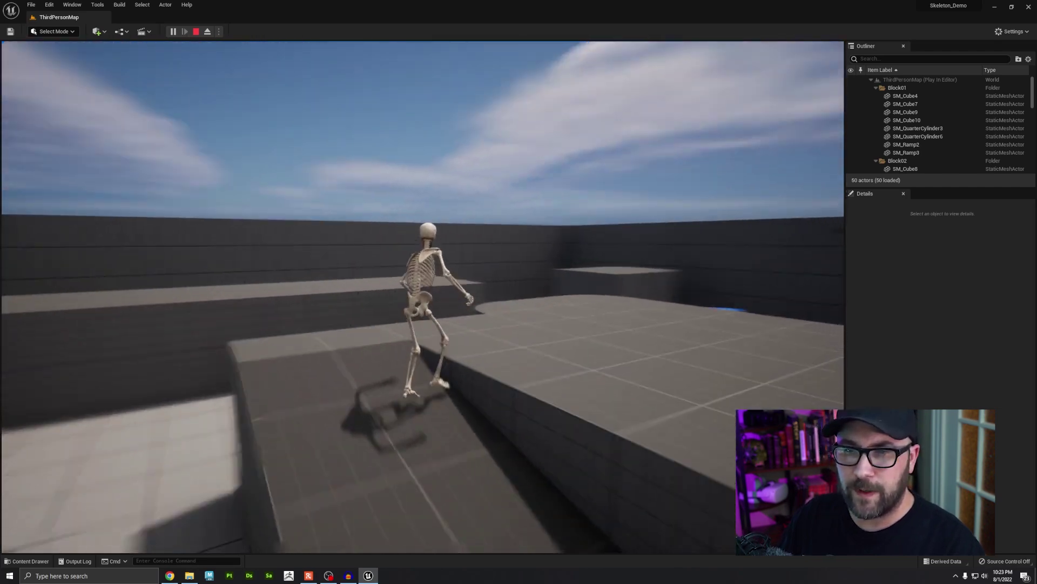
{"action": "key", "text": "space"}
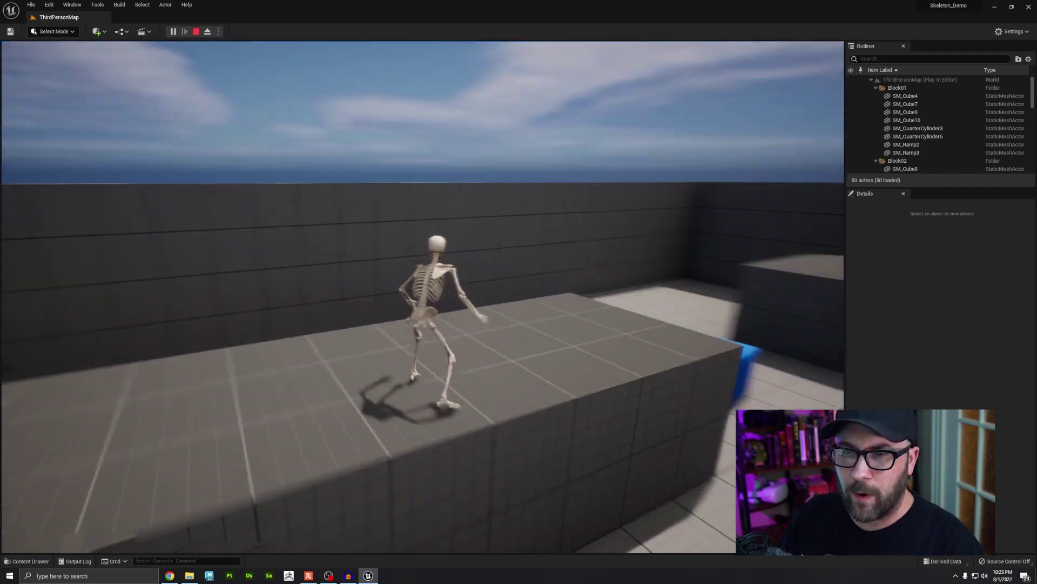
{"action": "key", "text": "space"}
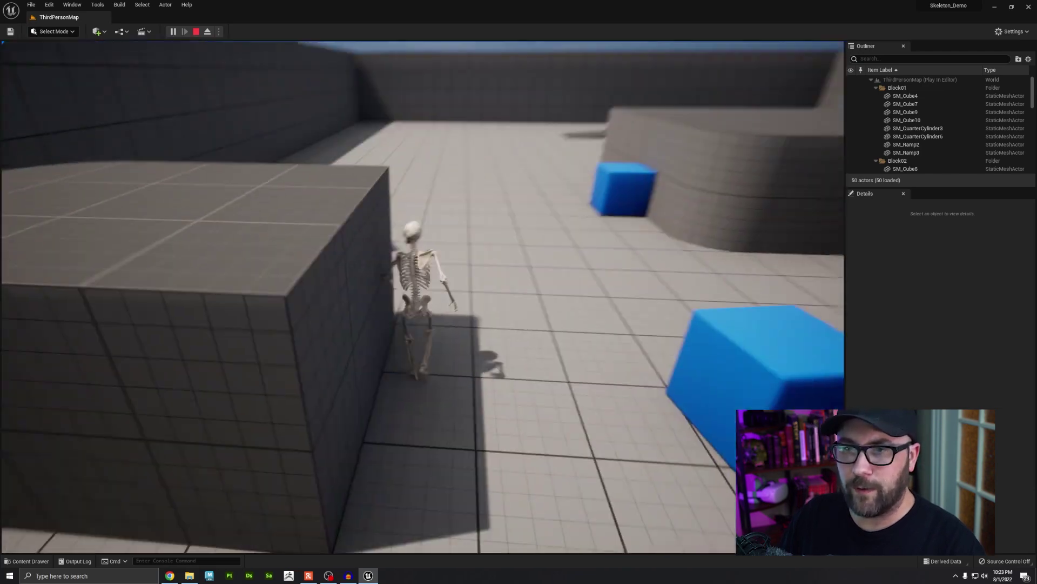
{"action": "key", "text": "w"}
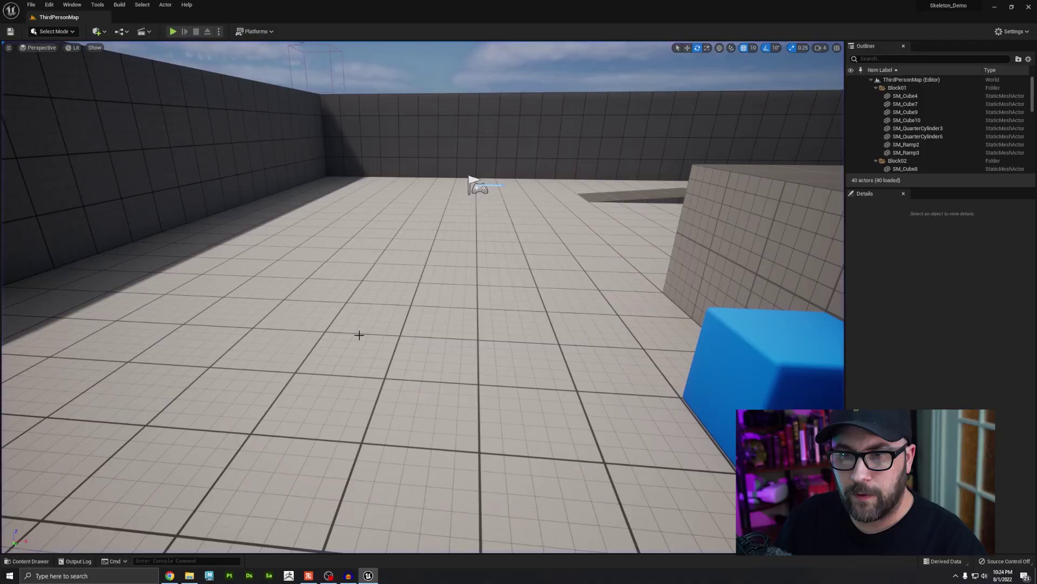
{"action": "key", "text": "ctrl+space"}
- Open SKM_Skeleton from the PCrate_Skeleton folder and scroll through its bone hierarchy
{"action": "left_click", "coordinate": [49, 359]}
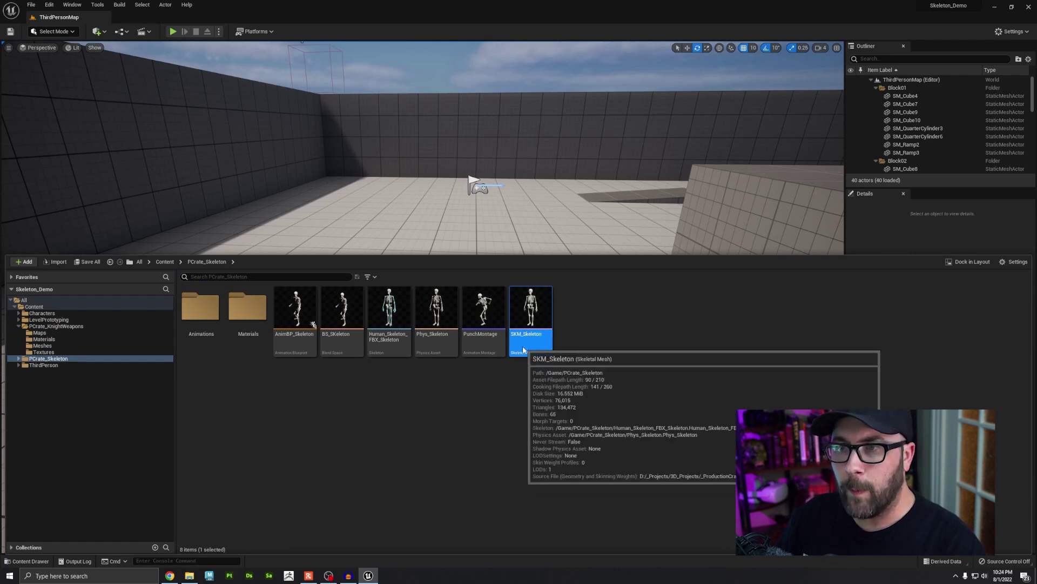
{"action": "double_click", "coordinate": [522, 346]}
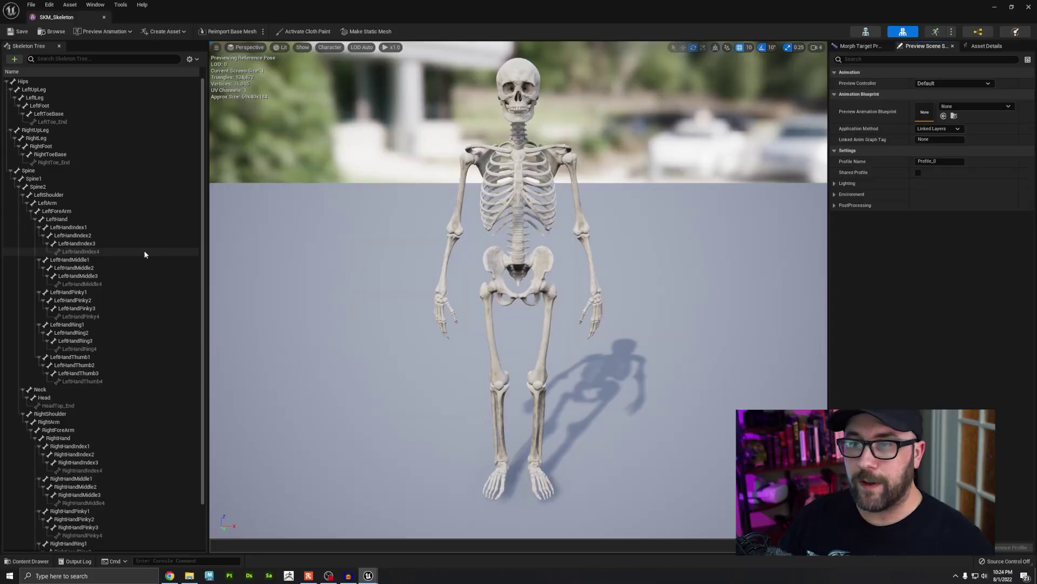
{"action": "scroll", "coordinate": [142, 257], "scroll_direction": "down", "scroll_amount": 3}
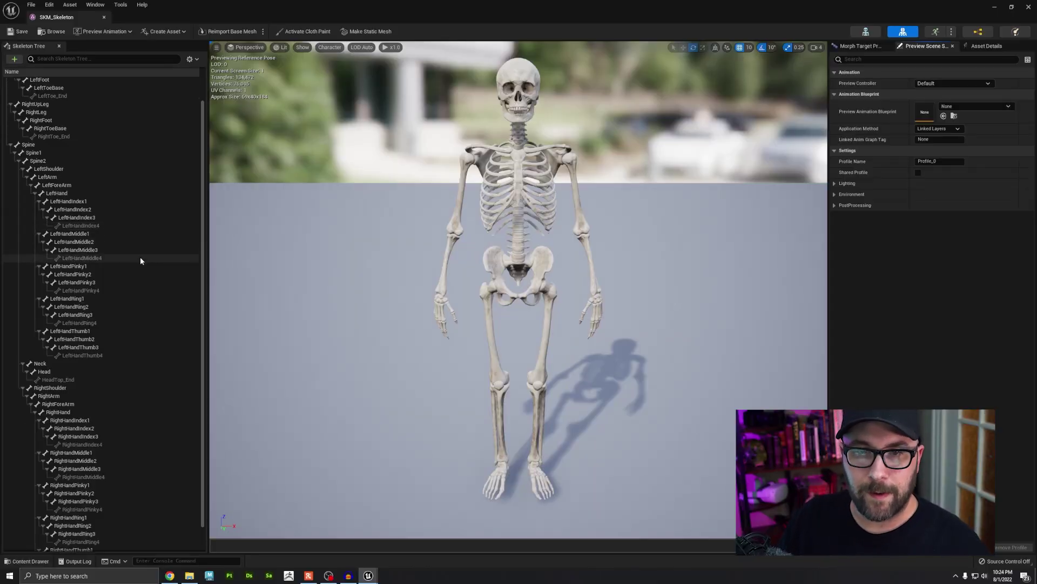
- Add a socket named WeaponSocket to the RightHand bone in the Skeleton Tree
{"action": "scroll", "coordinate": [108, 330], "scroll_direction": "down", "scroll_amount": 1}
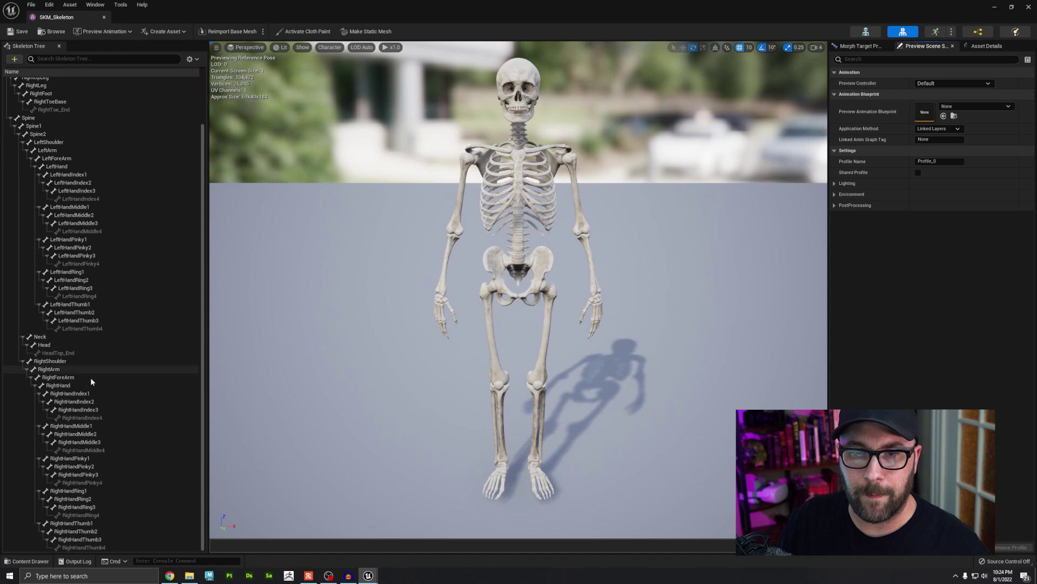
{"action": "left_click", "coordinate": [58, 385]}
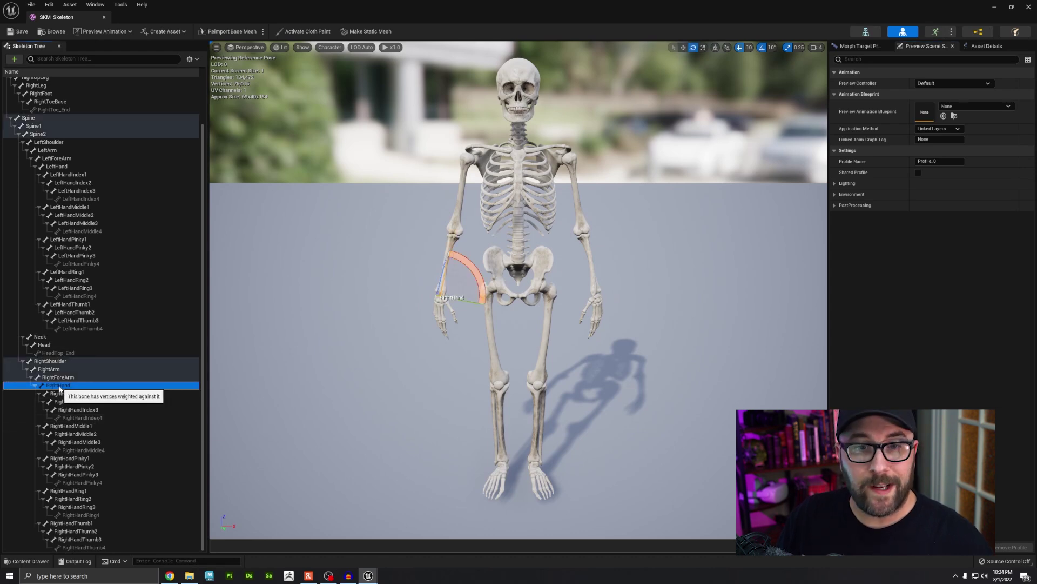
{"action": "right_click", "coordinate": [60, 388]}
{"action": "left_click", "coordinate": [84, 420]}
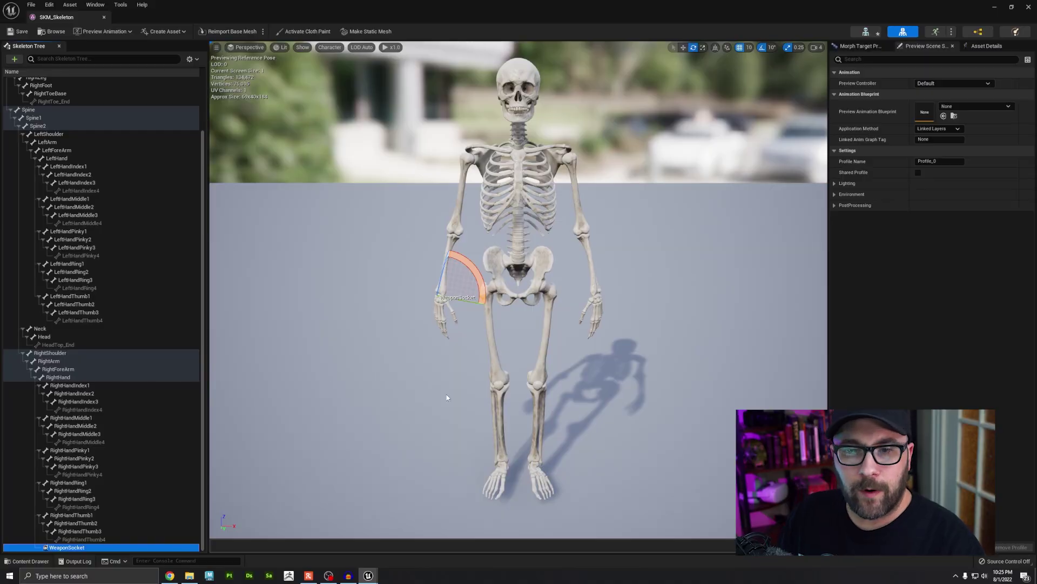
- Add SM_Arming_sword as a preview asset on WeaponSocket and orbit to view the sword
{"action": "right_click", "coordinate": [62, 549]}
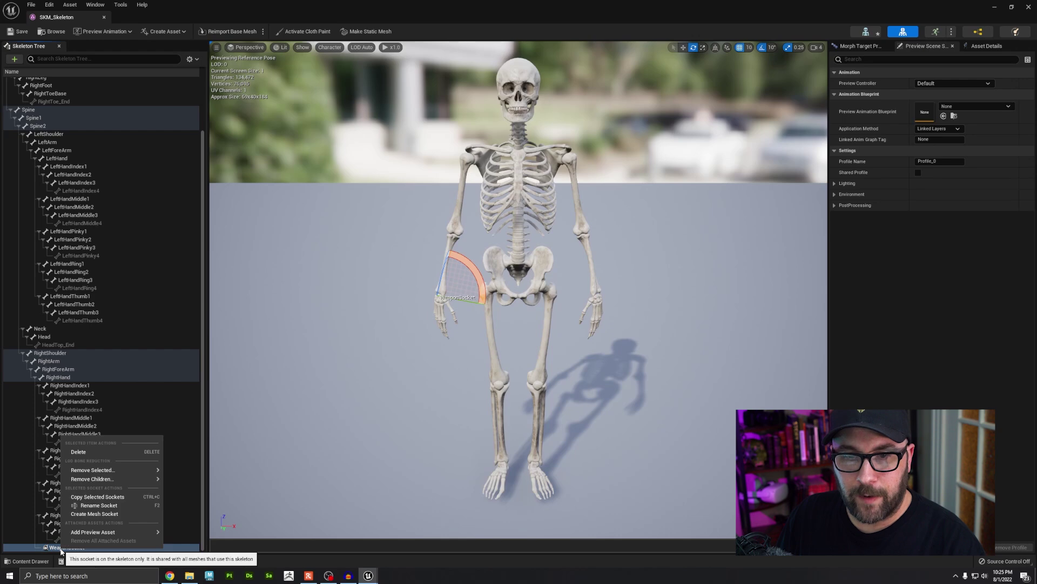
{"action": "mouse_move", "coordinate": [109, 536]}
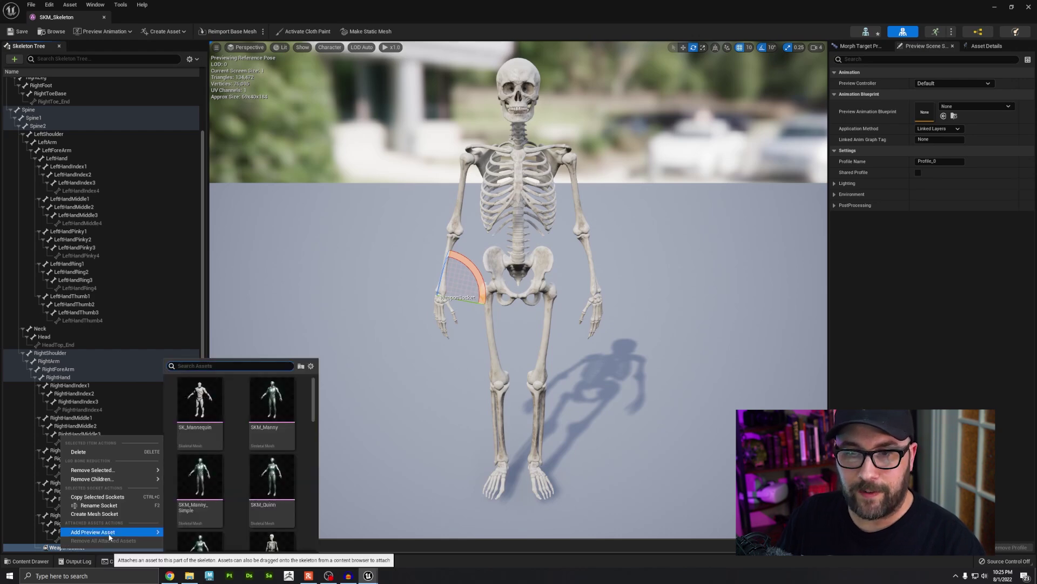
{"action": "type", "text": "sword"}
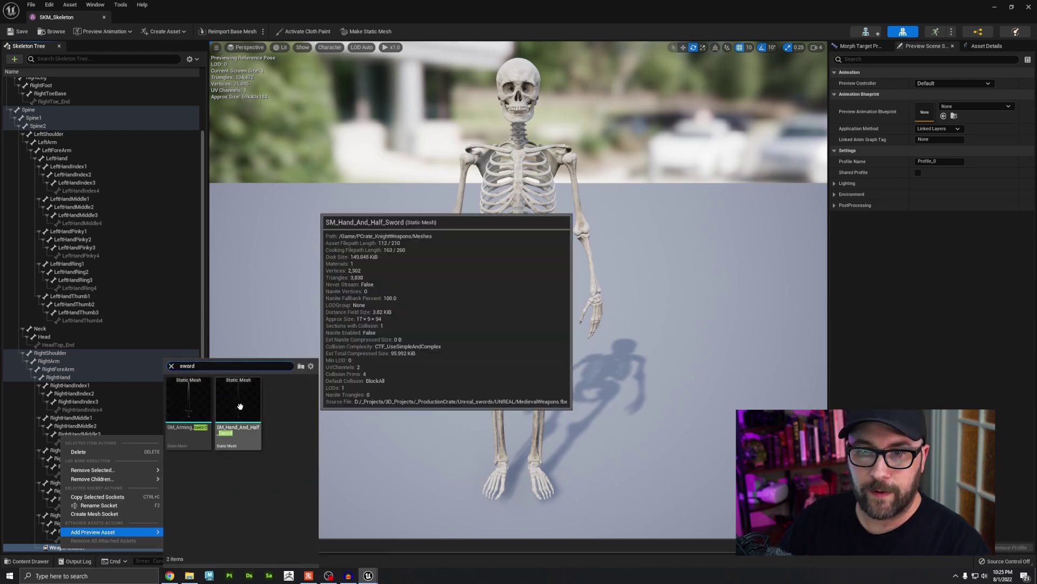
{"action": "left_click", "coordinate": [195, 404]}
{"action": "left_click_drag", "start_coordinate": [402, 363], "coordinate": [433, 352]}
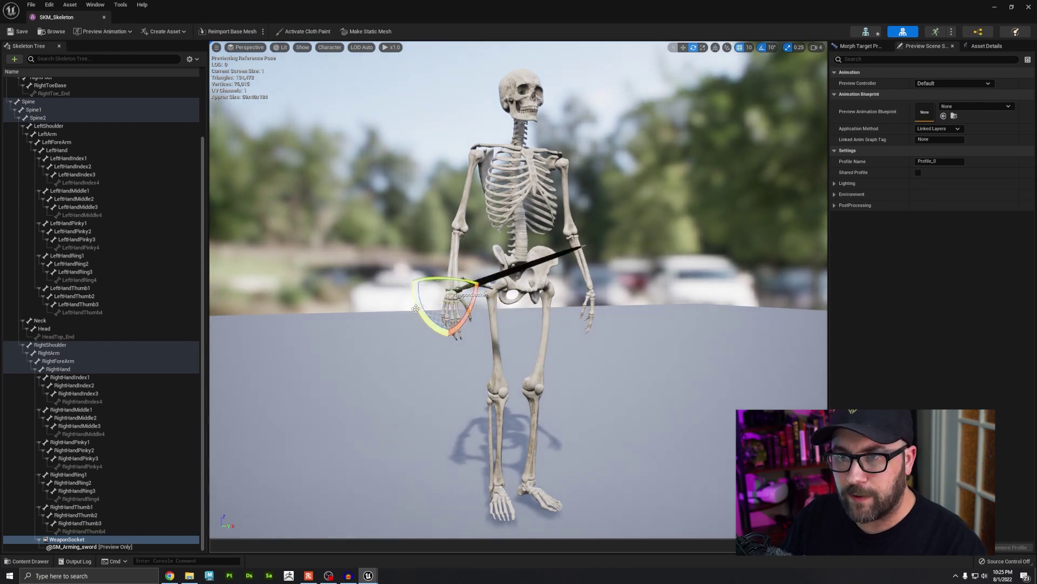
- Zoom in on the hand and move WeaponSocket toward the skeleton's right hand
{"action": "left_click_drag", "start_coordinate": [433, 351], "coordinate": [395, 322]}
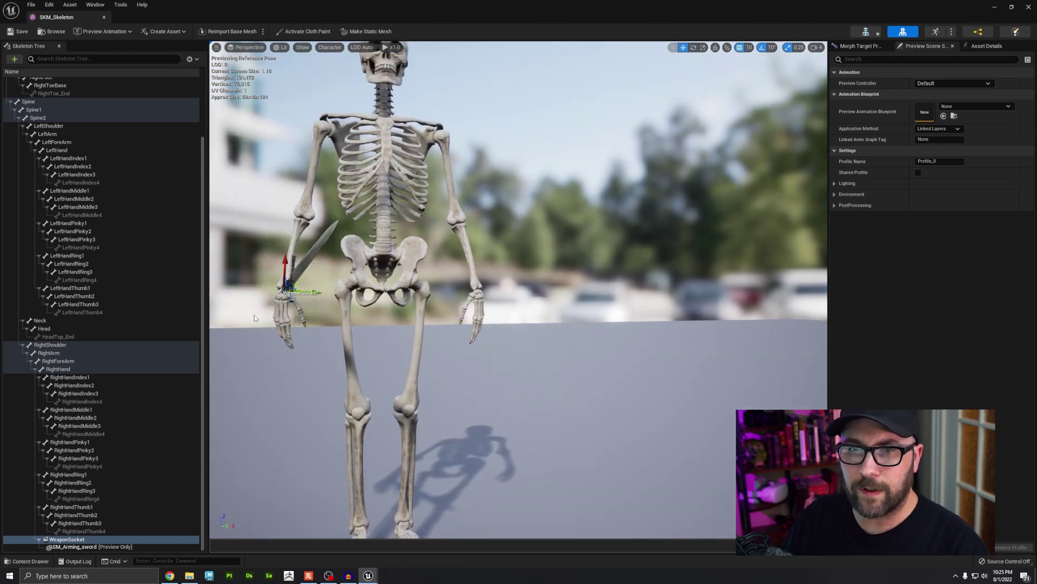
{"action": "left_click_drag", "start_coordinate": [254, 317], "coordinate": [251, 295]}
{"action": "left_click_drag", "start_coordinate": [524, 278], "coordinate": [534, 340]}
{"action": "left_click_drag", "start_coordinate": [419, 354], "coordinate": [443, 324]}
- Rotate WeaponSocket, about -10 degrees, so the sword sits in the grip, and save
{"action": "key", "text": "e"}
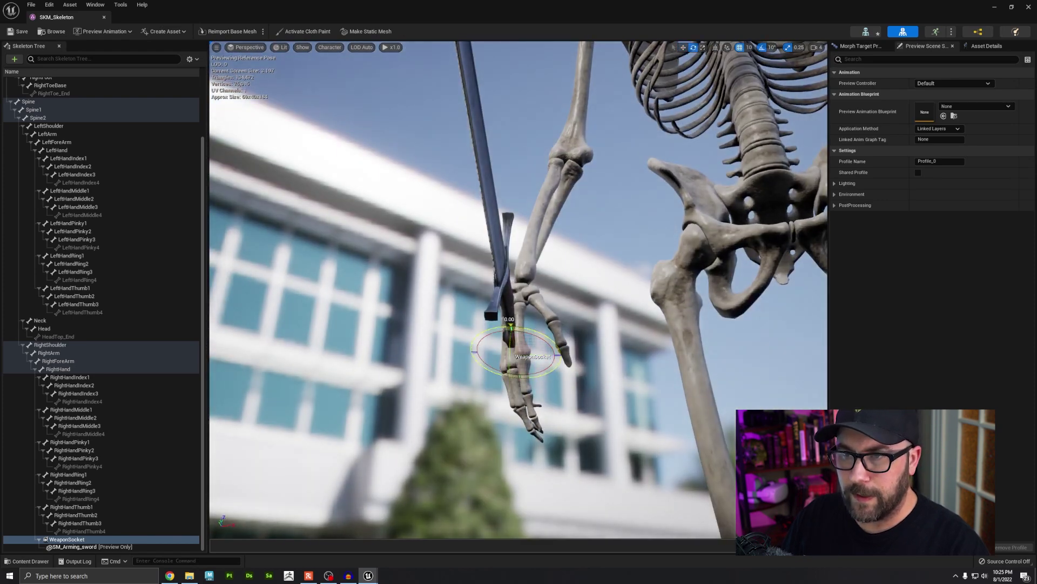
{"action": "left_click_drag", "start_coordinate": [510, 327], "coordinate": [513, 331]}
{"action": "mouse_move", "coordinate": [472, 365]}
{"action": "right_mouse_down"}
{"action": "mouse_move", "coordinate": [465, 373]}
{"action": "mouse_move", "coordinate": [473, 365]}
{"action": "right_mouse_up"}
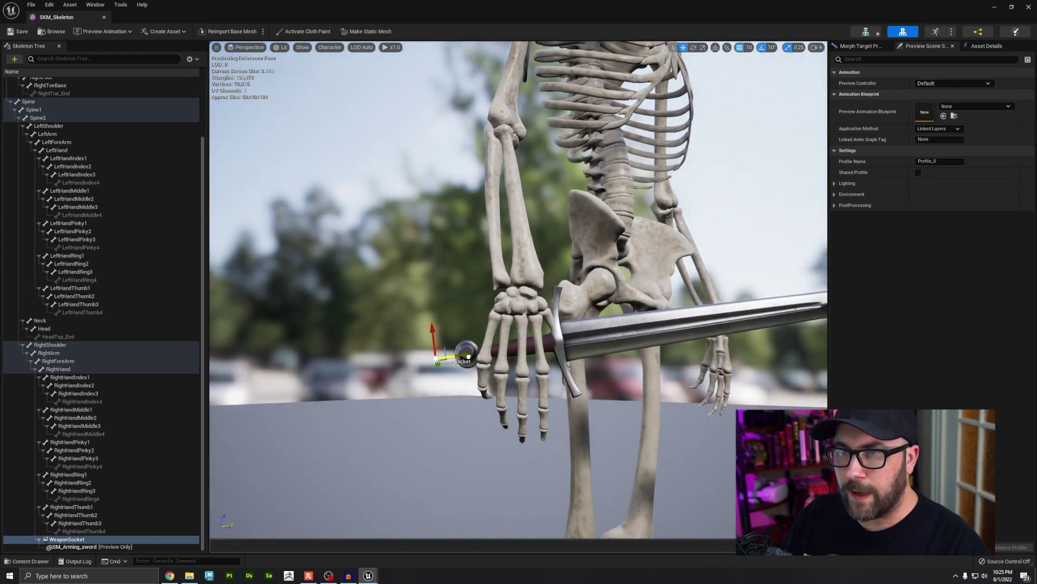
{"action": "key", "text": "f"}
{"action": "key", "text": "e"}
{"action": "left_click_drag", "start_coordinate": [523, 296], "coordinate": [515, 296]}
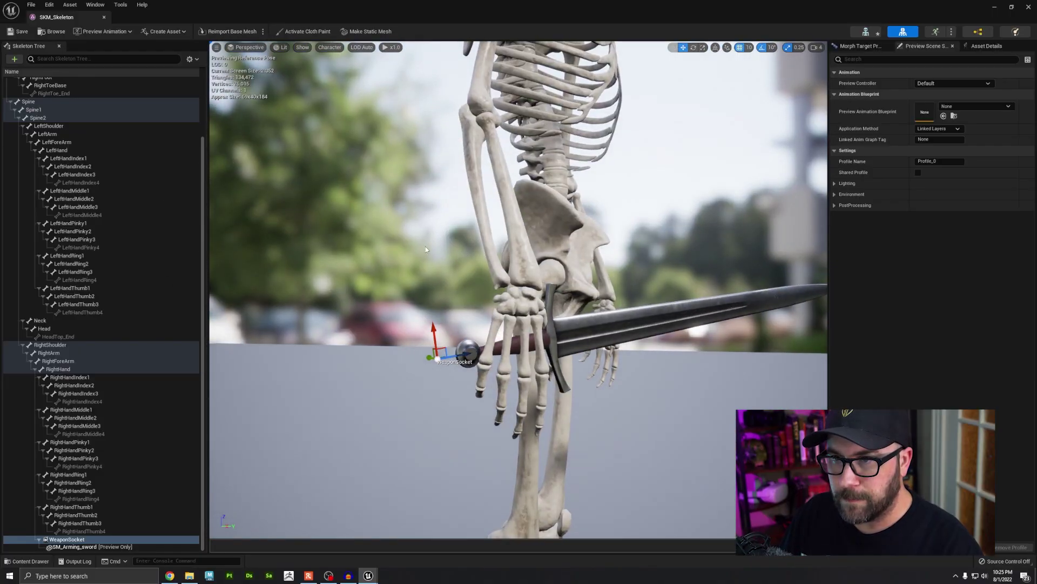
{"action": "left_click", "coordinate": [16, 31]}
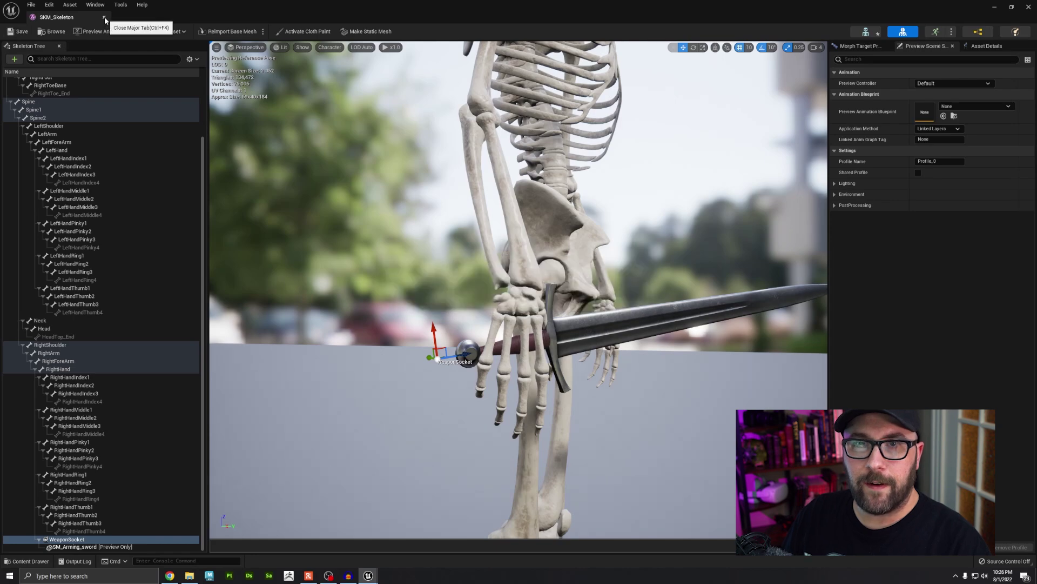
- Close the skeleton editor, play-test, and open BP_ThirdPersonCharacter in its Viewport
{"action": "left_click", "coordinate": [104, 18]}
{"action": "left_click", "coordinate": [172, 31]}
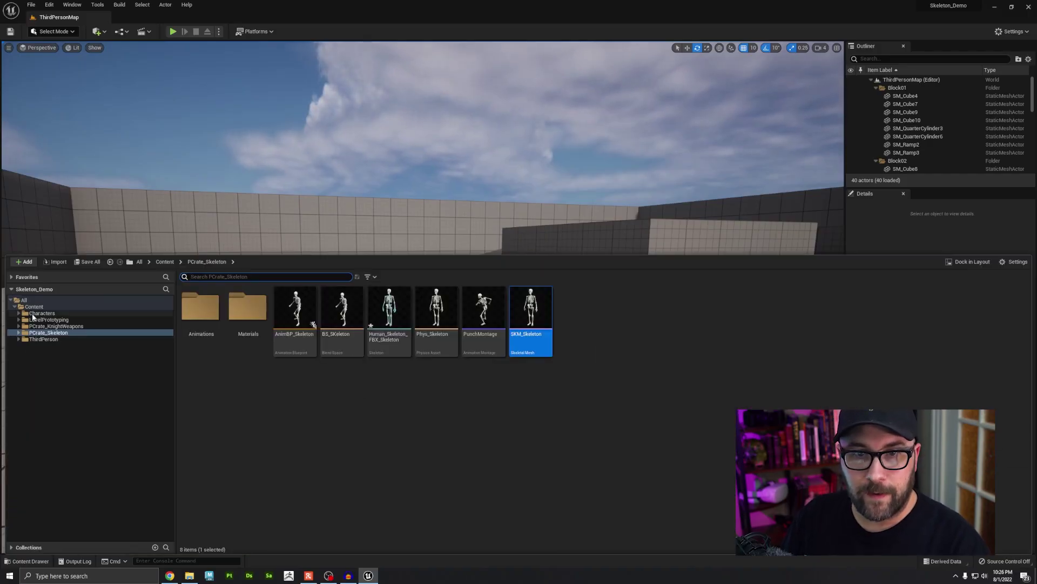
{"action": "left_click", "coordinate": [41, 340]}
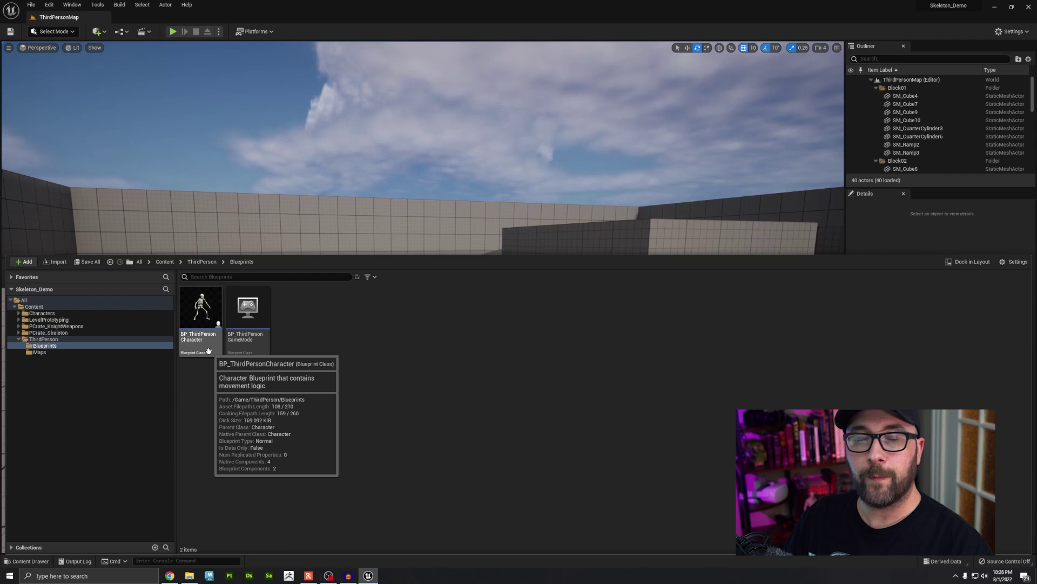
{"action": "double_click", "coordinate": [209, 351]}
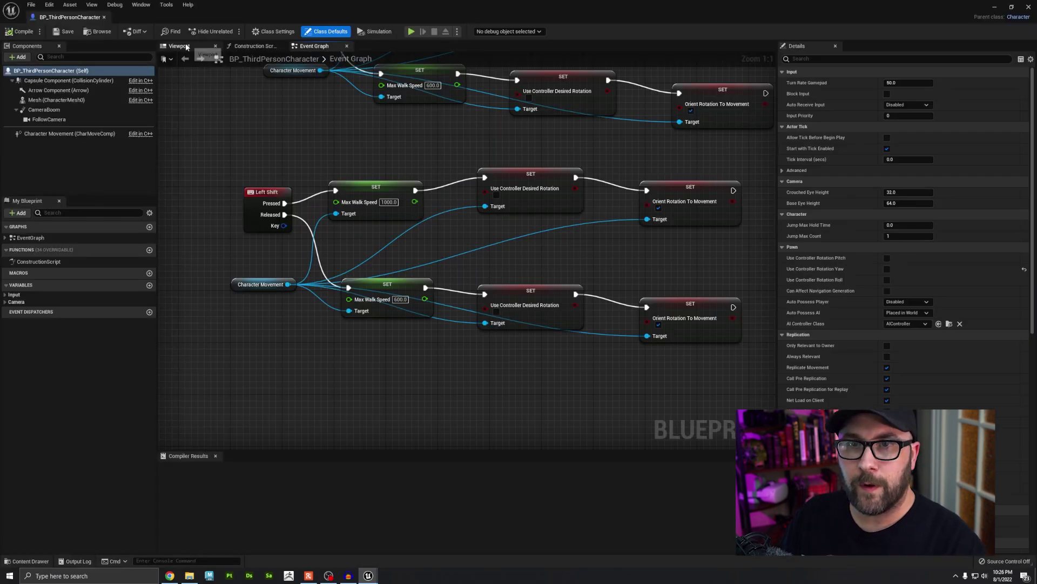
{"action": "left_click", "coordinate": [179, 46]}
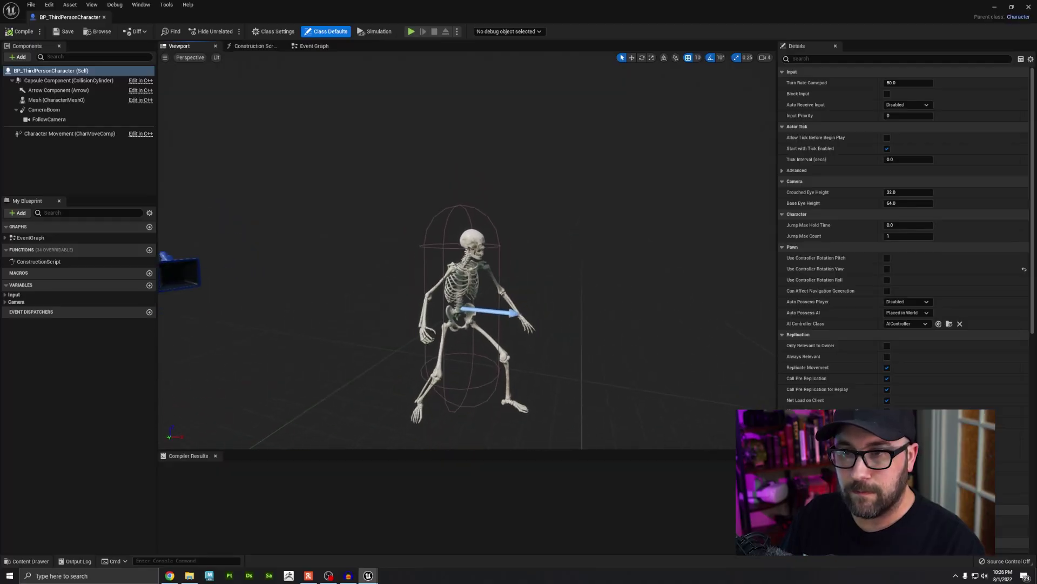
{"action": "right_click_drag", "start_coordinate": [167, 409], "coordinate": [151, 400]}
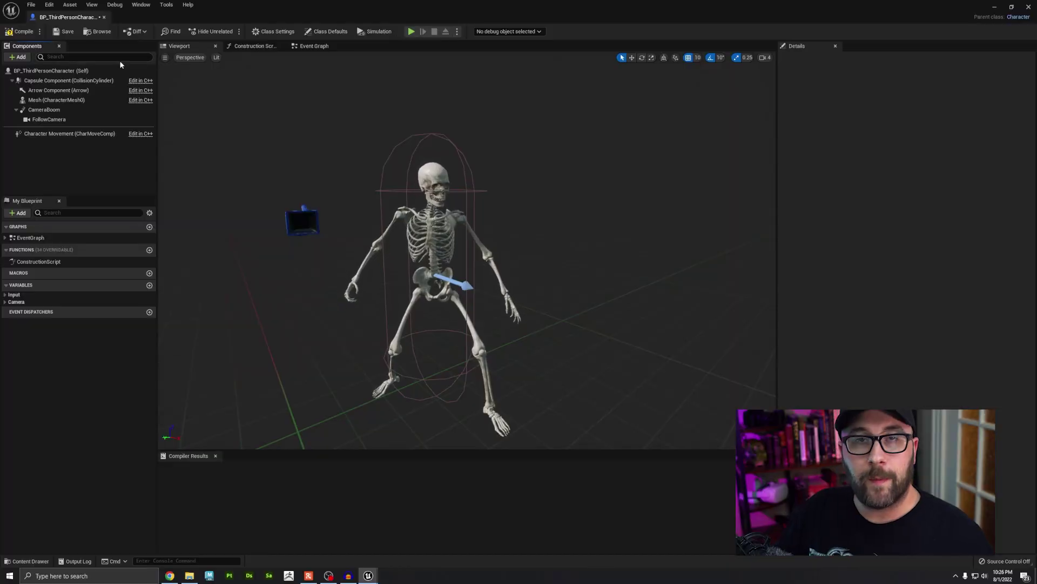
- Add a Static Mesh component named Weapon to the character blueprint
{"action": "left_click", "coordinate": [21, 59]}
{"action": "type", "text": "static me"}
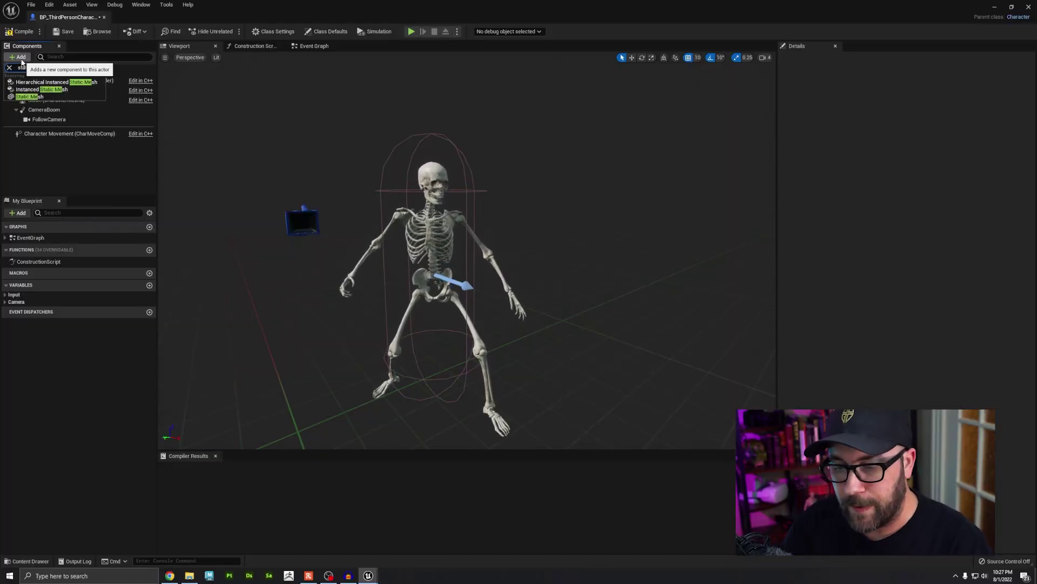
{"action": "left_click", "coordinate": [29, 97]}
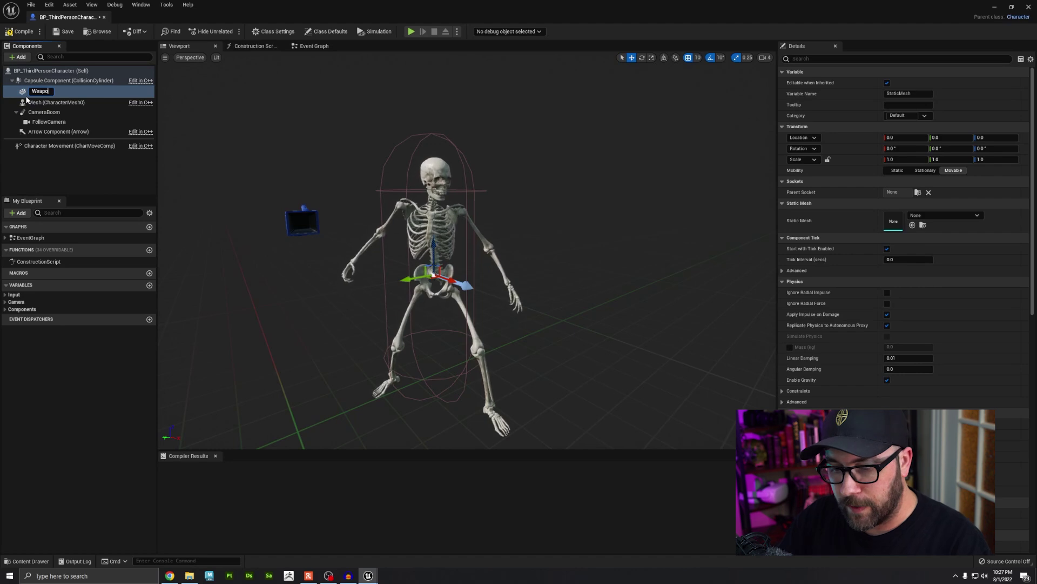
{"action": "key", "text": "Return"}
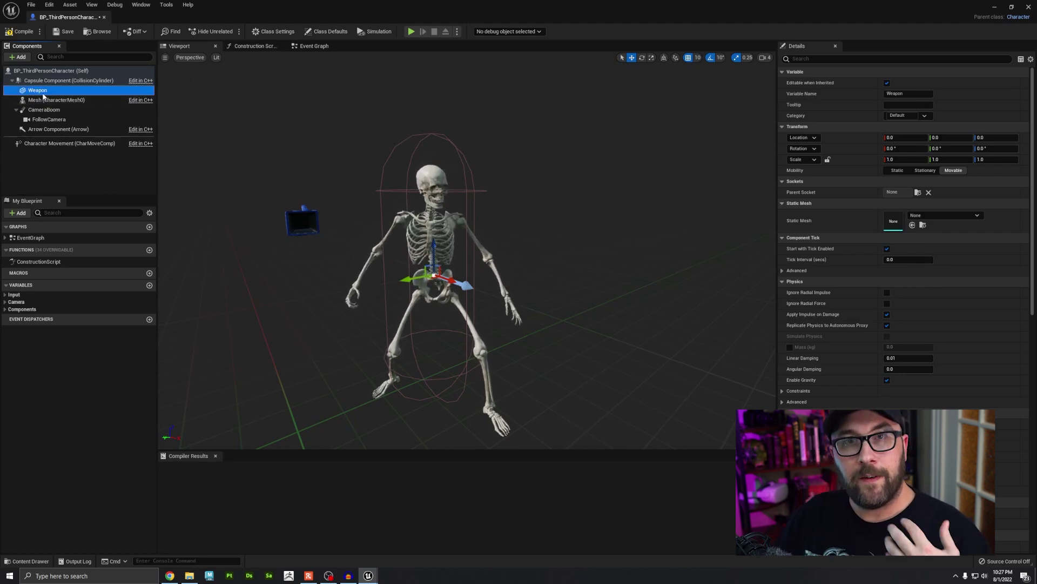
- Parent Weapon to Mesh at WeaponSocket and assign SM_Arming_sword as its static mesh
{"action": "left_click_drag", "start_coordinate": [37, 92], "coordinate": [40, 101]}
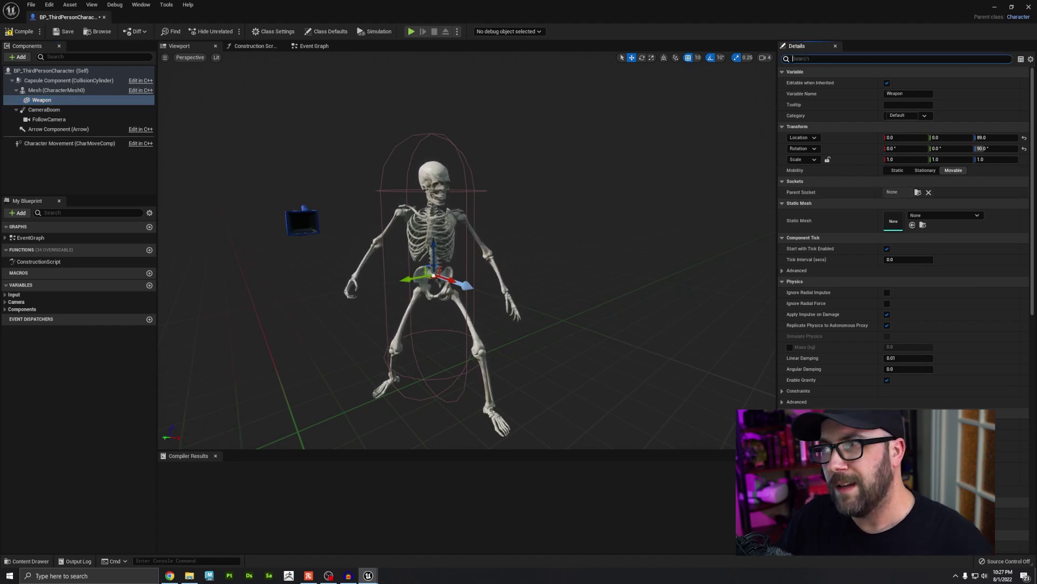
{"action": "type", "text": "ke"}
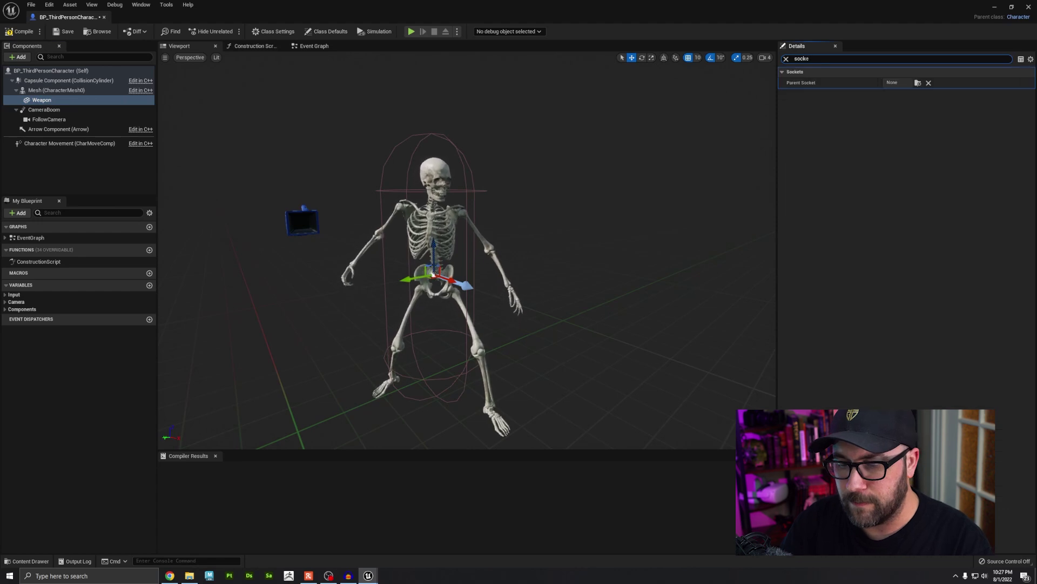
{"action": "key", "text": "BackSpace"}
{"action": "key", "text": "BackSpace"}
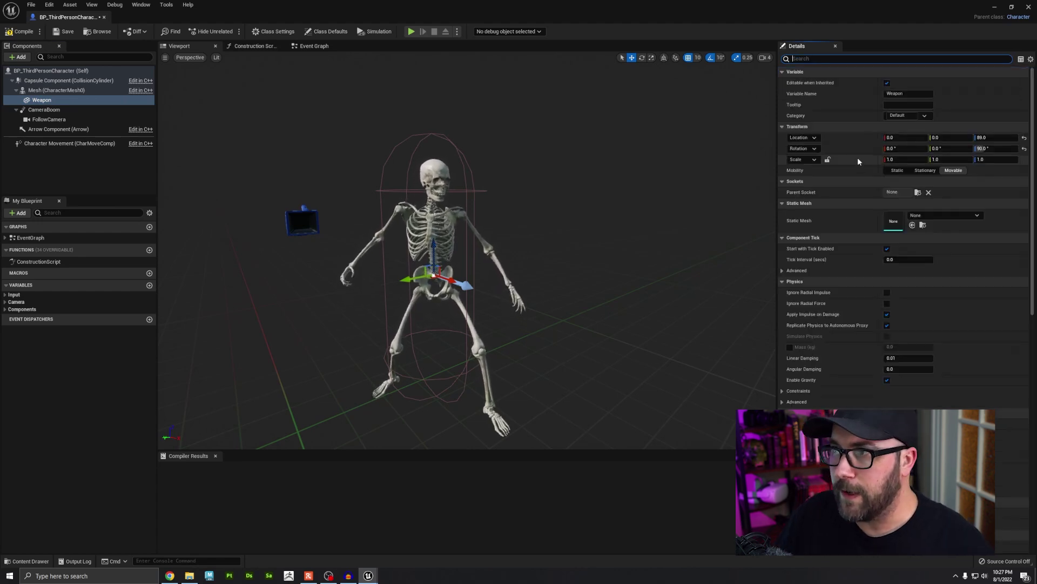
{"action": "left_click", "coordinate": [917, 192]}
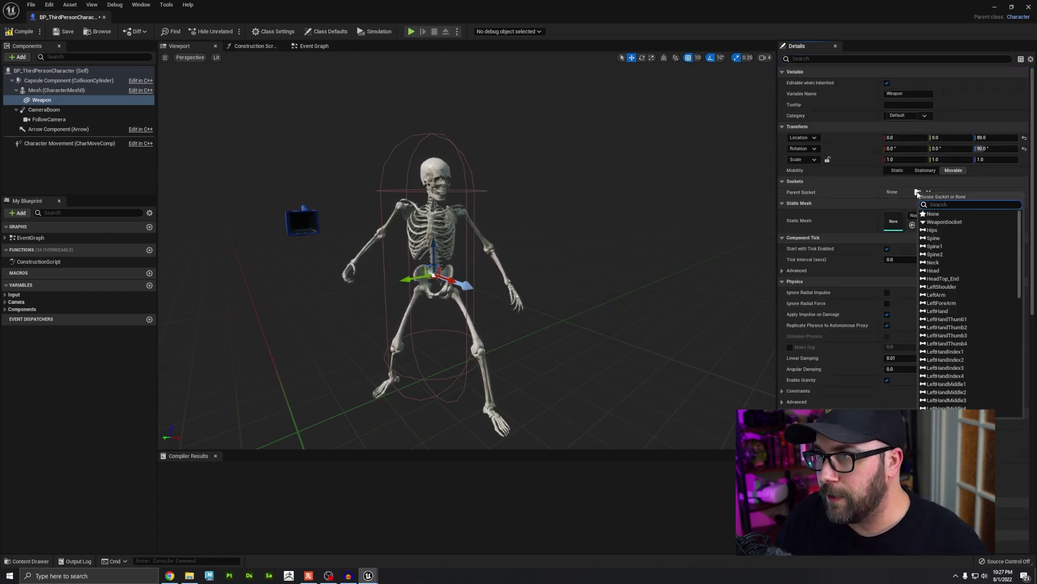
{"action": "left_click", "coordinate": [943, 222]}
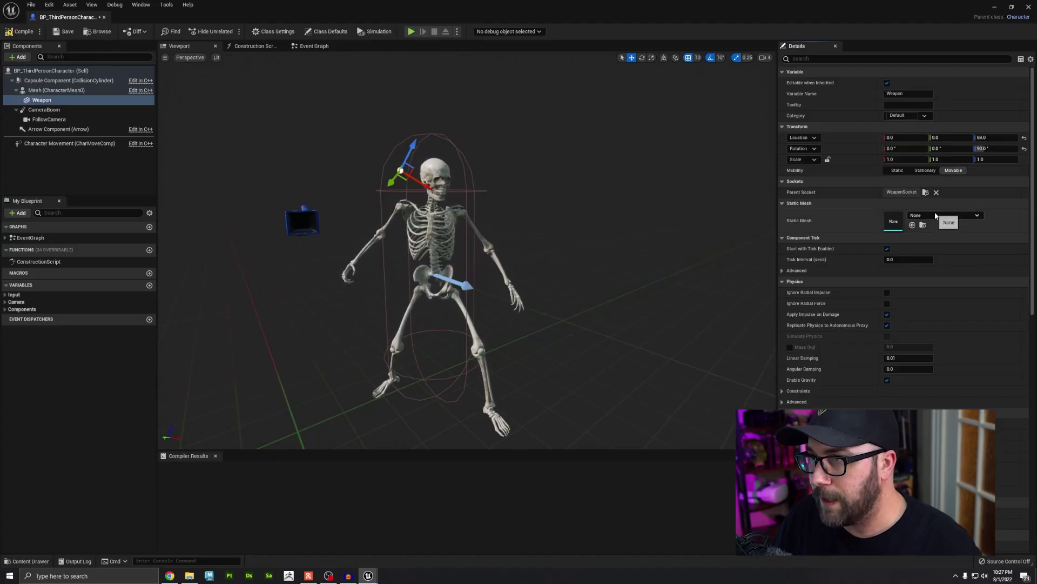
{"action": "left_click", "coordinate": [936, 217]}
{"action": "left_click", "coordinate": [959, 290]}
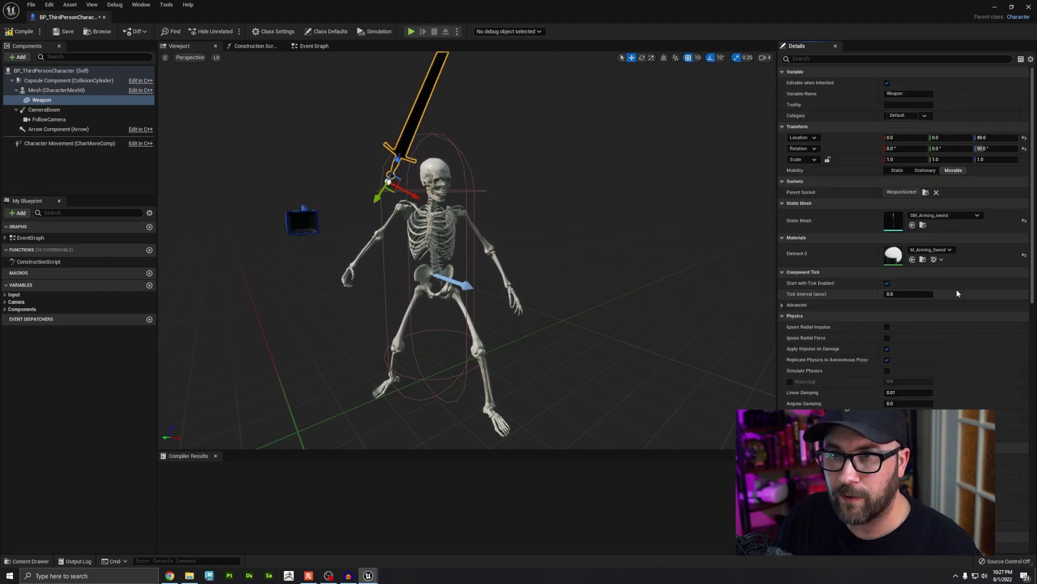
- Reset the weapon's height offset to 0, try SM_Axe as the mesh, and lower it to -11
{"action": "right_click_drag", "start_coordinate": [446, 107], "coordinate": [378, 108]}
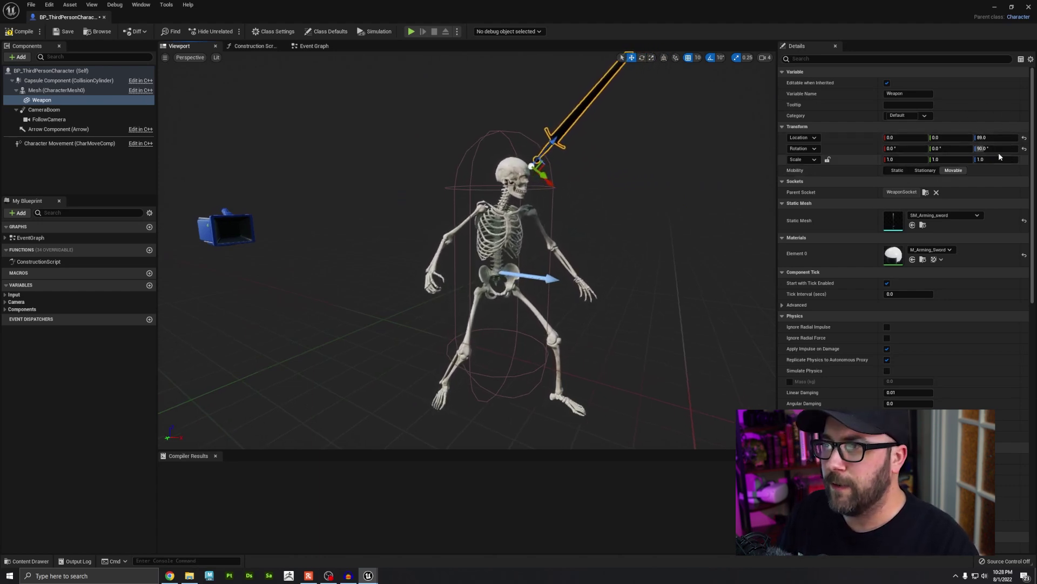
{"action": "left_click", "coordinate": [1024, 138]}
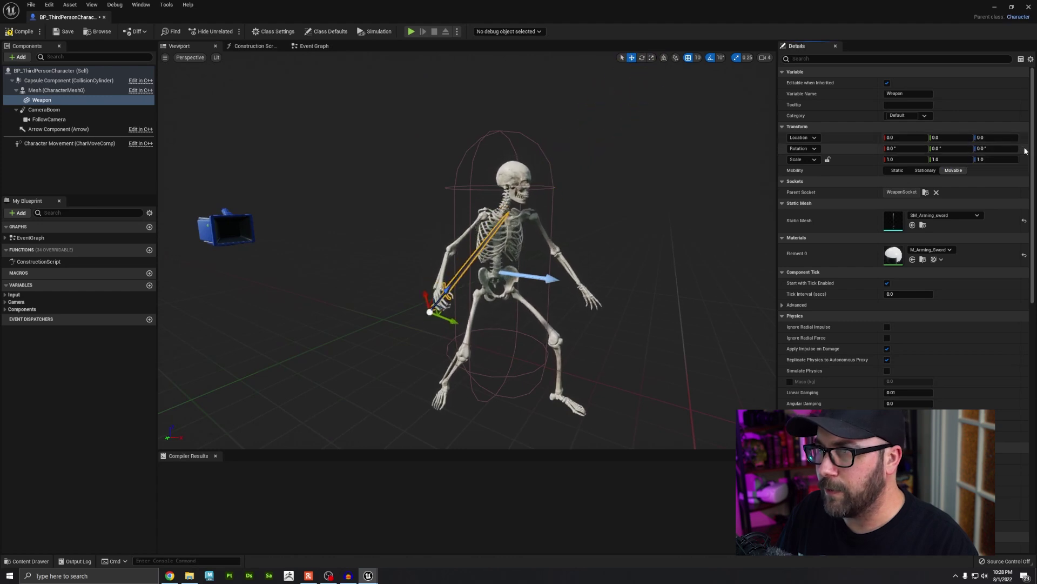
{"action": "right_click_drag", "start_coordinate": [467, 320], "coordinate": [400, 319]}
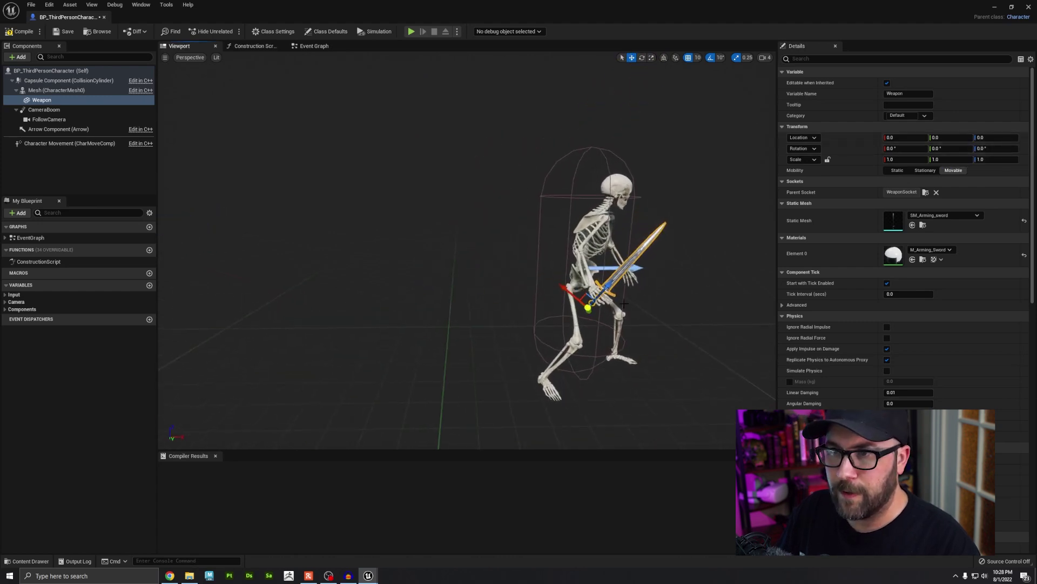
{"action": "key", "text": "f"}
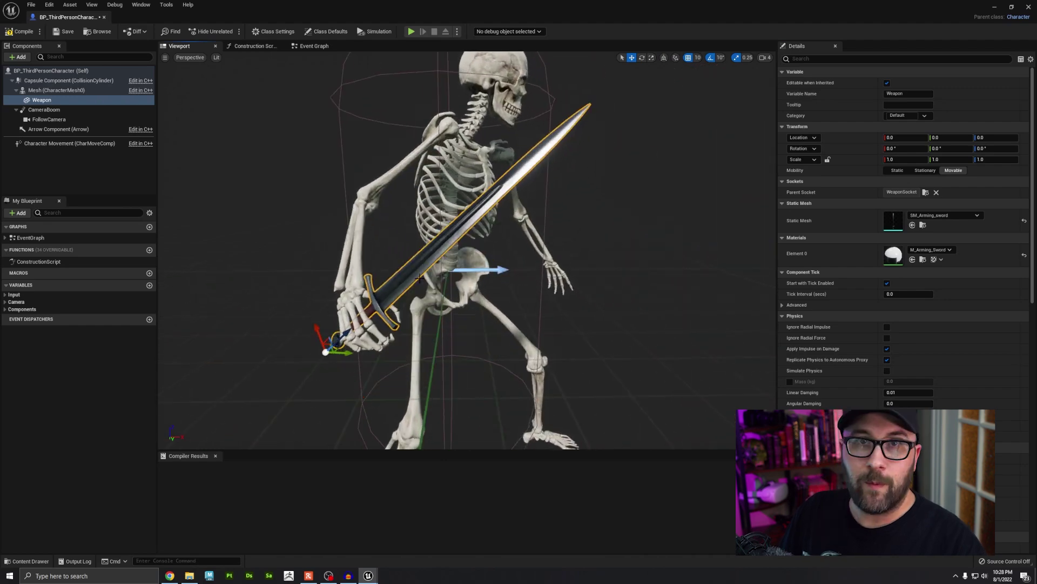
{"action": "left_click", "coordinate": [941, 216]}
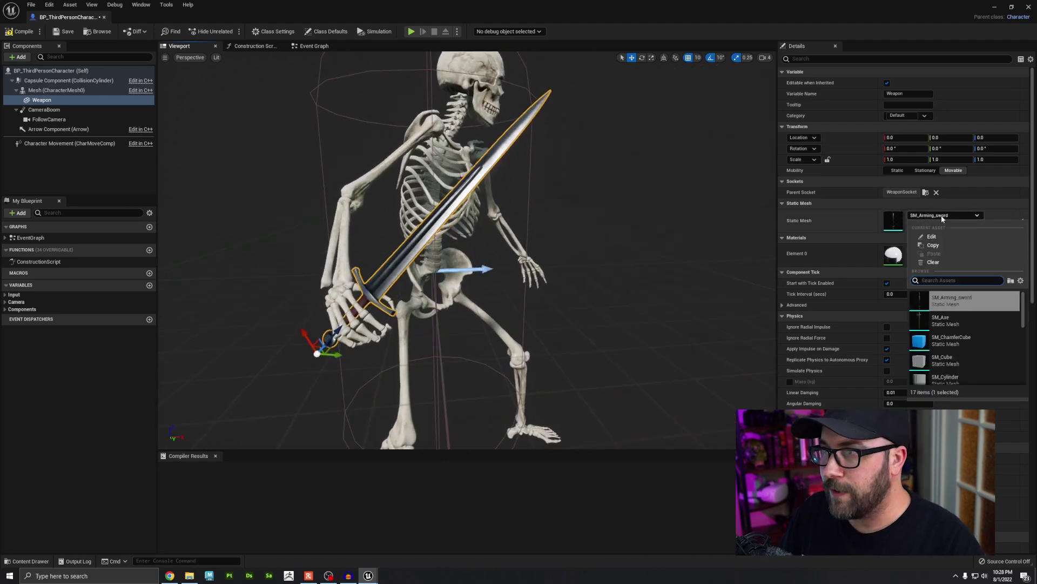
{"action": "left_click", "coordinate": [951, 320]}
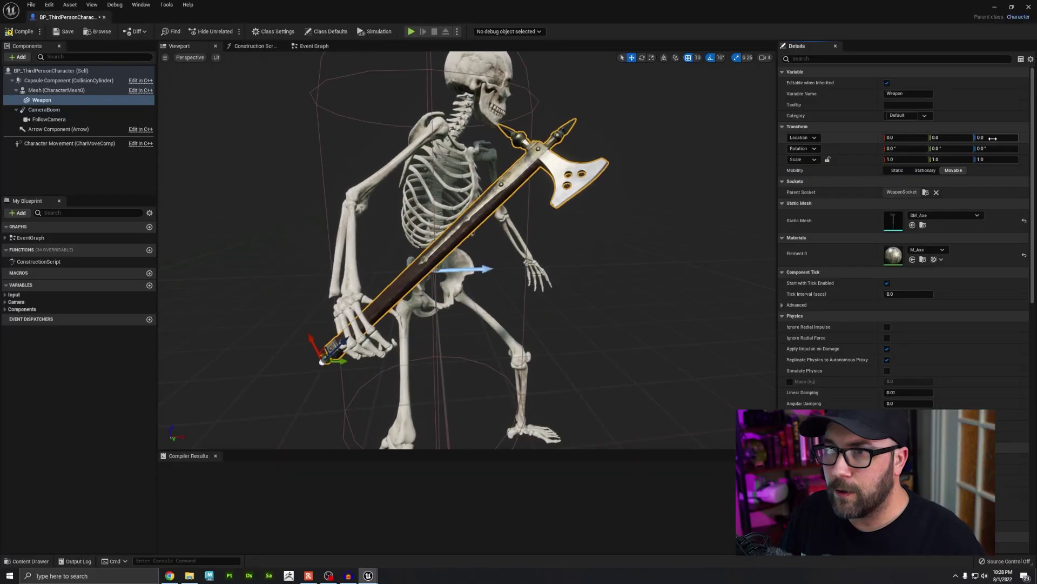
{"action": "left_click_drag", "start_coordinate": [993, 138], "coordinate": [979, 139]}
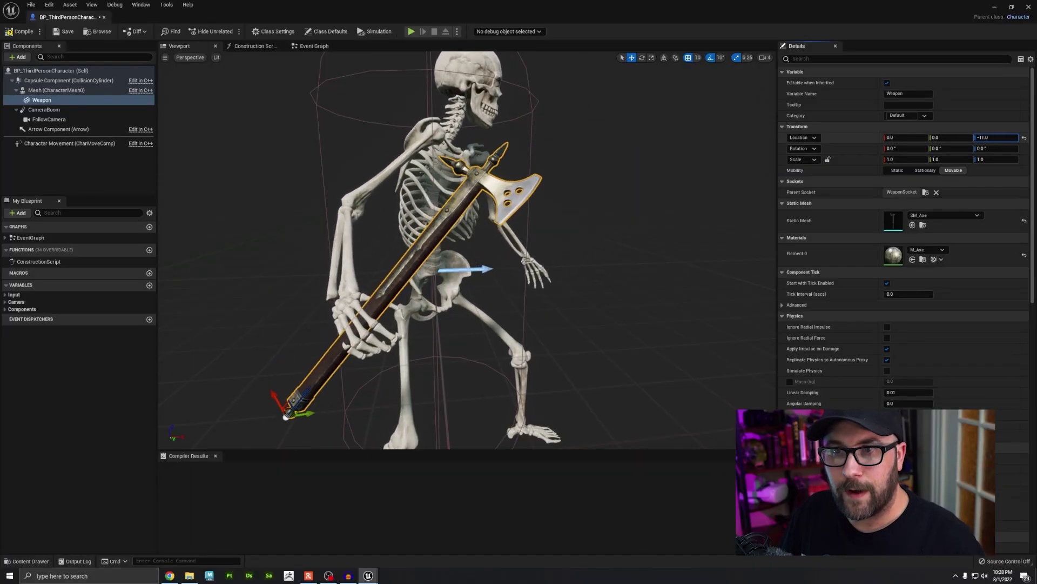
- Swap the axe for SM_Arming_sword and scale it to 1.25 on X, Y and Z
{"action": "left_click", "coordinate": [926, 214]}
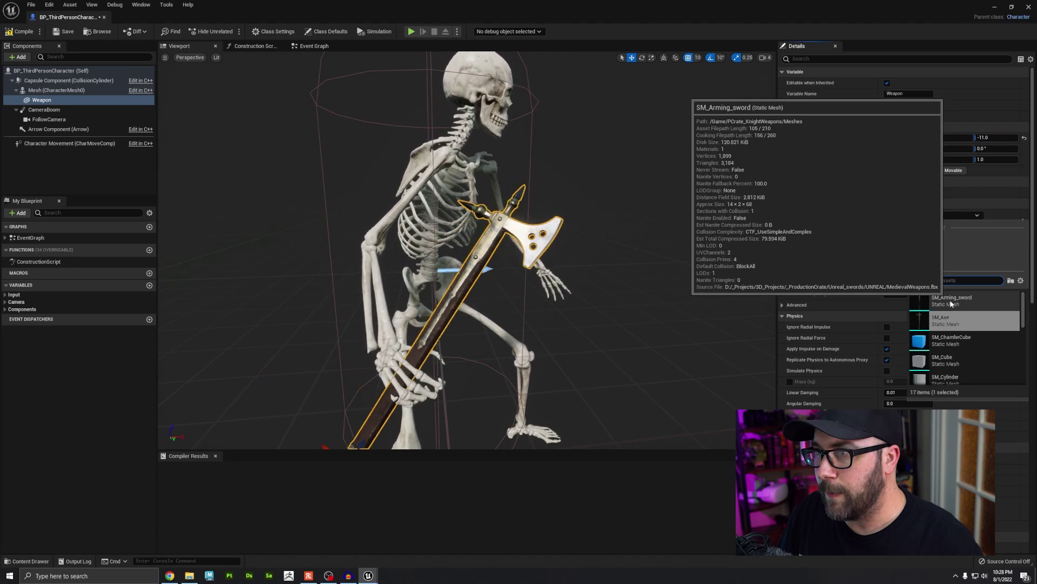
{"action": "left_click", "coordinate": [951, 304]}
{"action": "left_click_drag", "start_coordinate": [993, 138], "coordinate": [1004, 139]}
{"action": "left_click", "coordinate": [905, 160]}
{"action": "type", "text": "1.25"}
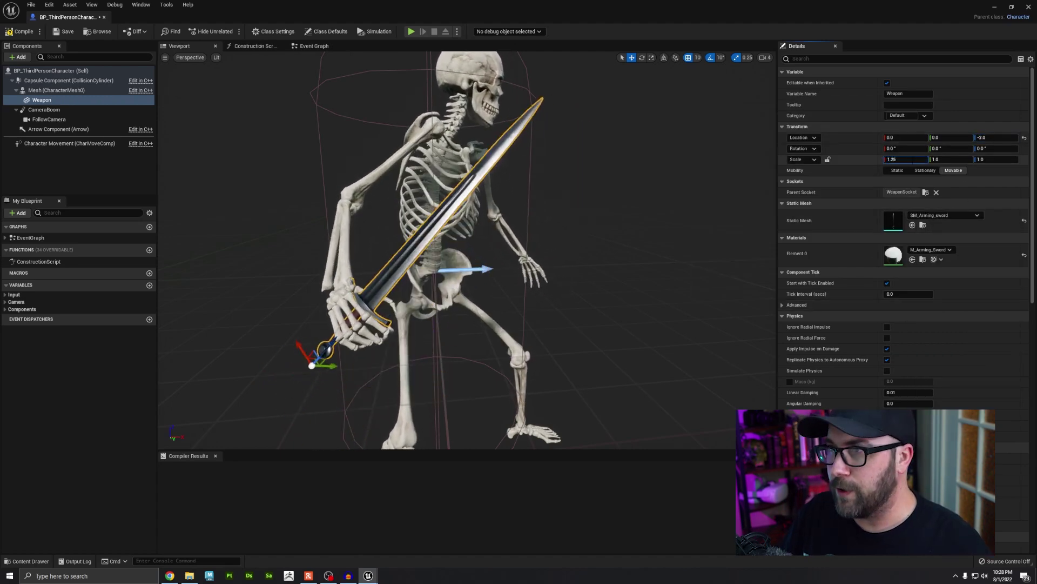
{"action": "key", "text": "Tab"}
{"action": "type", "text": "1.25"}
{"action": "key", "text": "Tab"}
{"action": "type", "text": "1.25"}
{"action": "key", "text": "Tab"}
- Adjust the sword's Z location offset and close the character blueprint
{"action": "type", "text": "-5"}
{"action": "key", "text": "Return"}
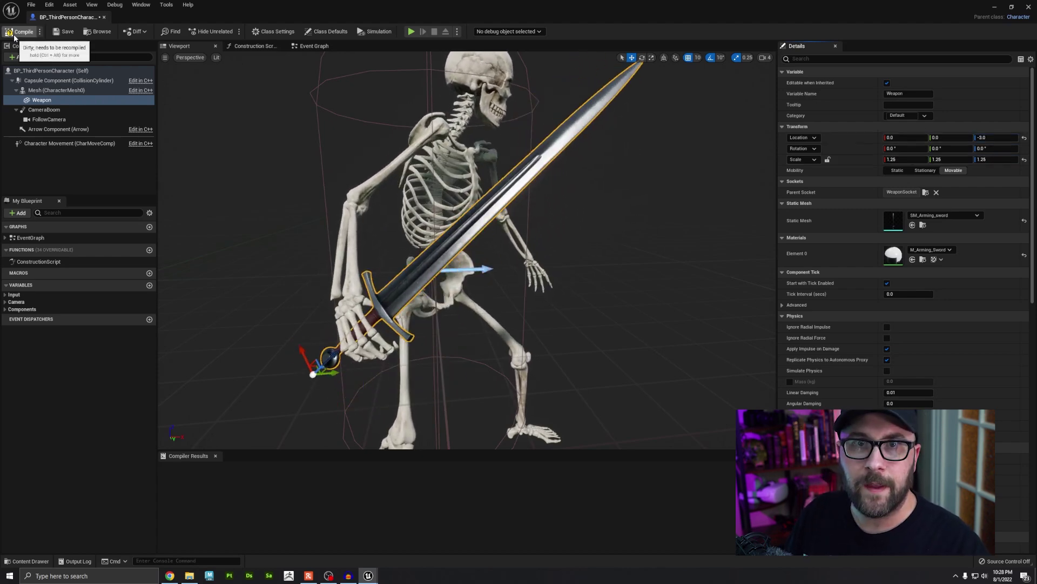
{"action": "left_click", "coordinate": [105, 17]}
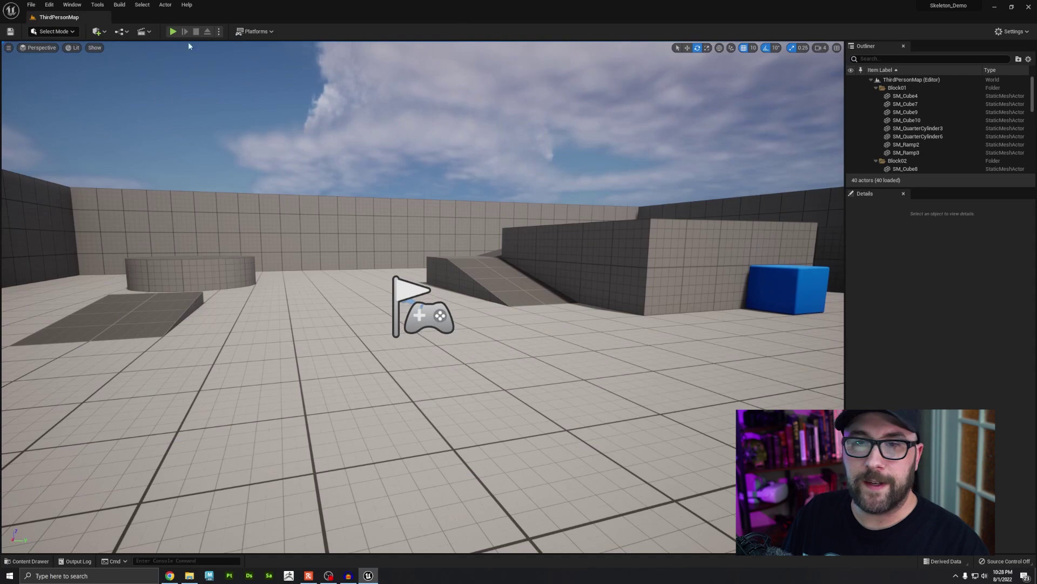
- Play-test the sword in the level, then select the attack animation FBX files in Explorer
{"action": "key", "text": "alt+p"}
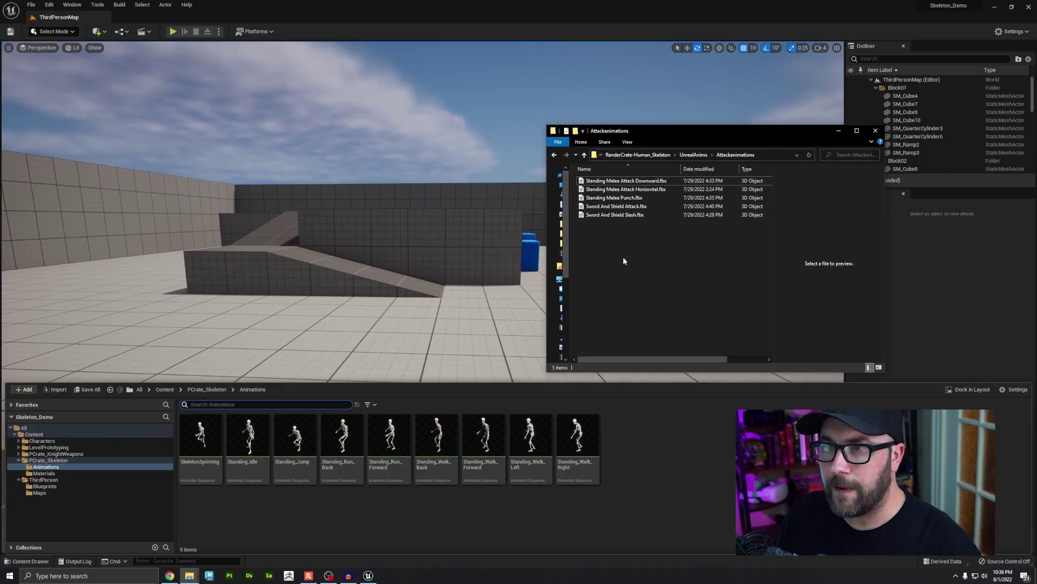
{"action": "left_click_drag", "start_coordinate": [623, 258], "coordinate": [603, 193]}
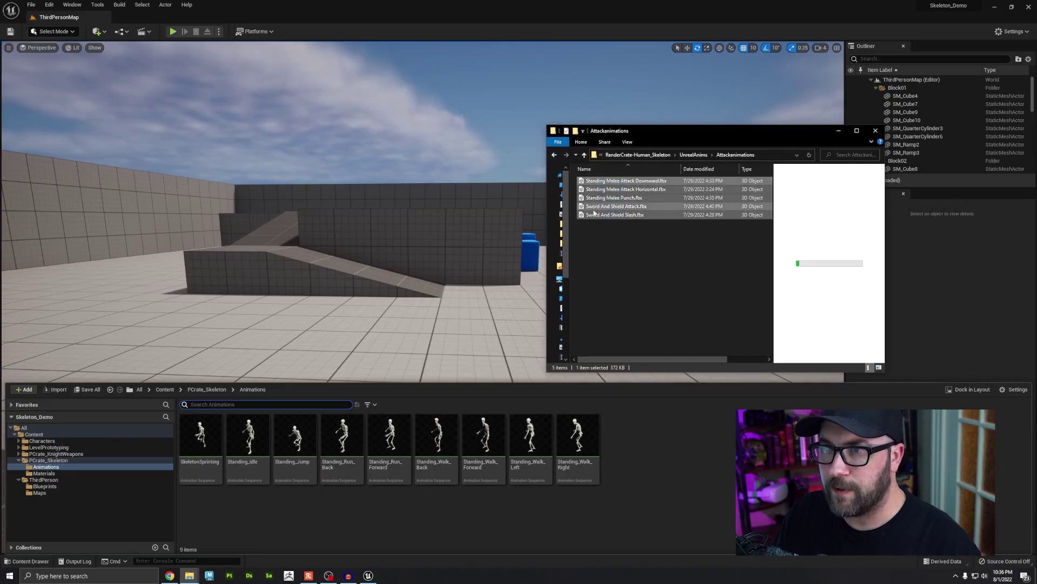
- Import the five attack FBX files as animations only, targeting Human_Skeleton_FBX_Skeleton
{"action": "left_click_drag", "start_coordinate": [670, 463], "coordinate": [669, 460]}
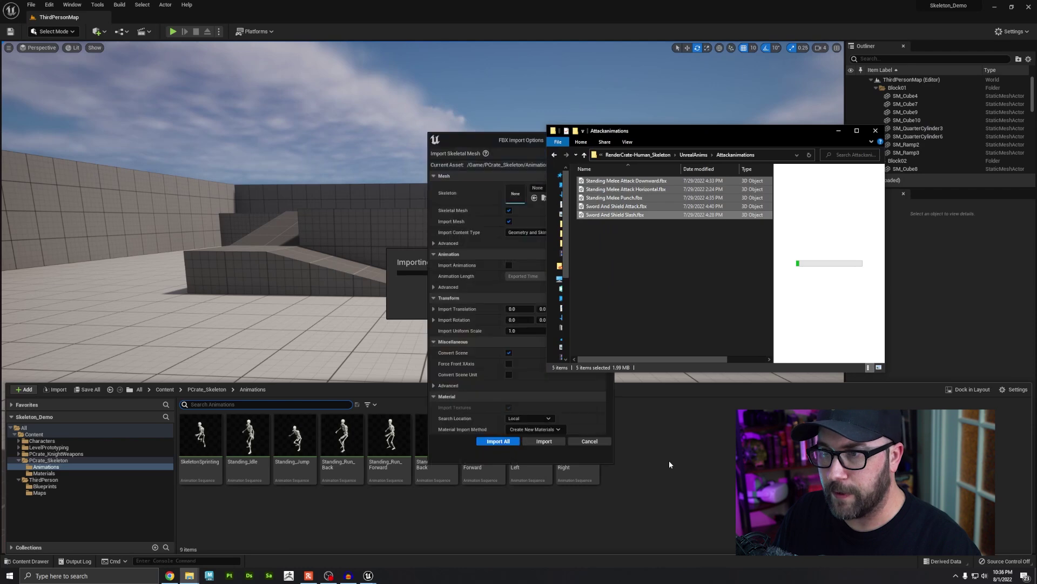
{"action": "left_click", "coordinate": [465, 142]}
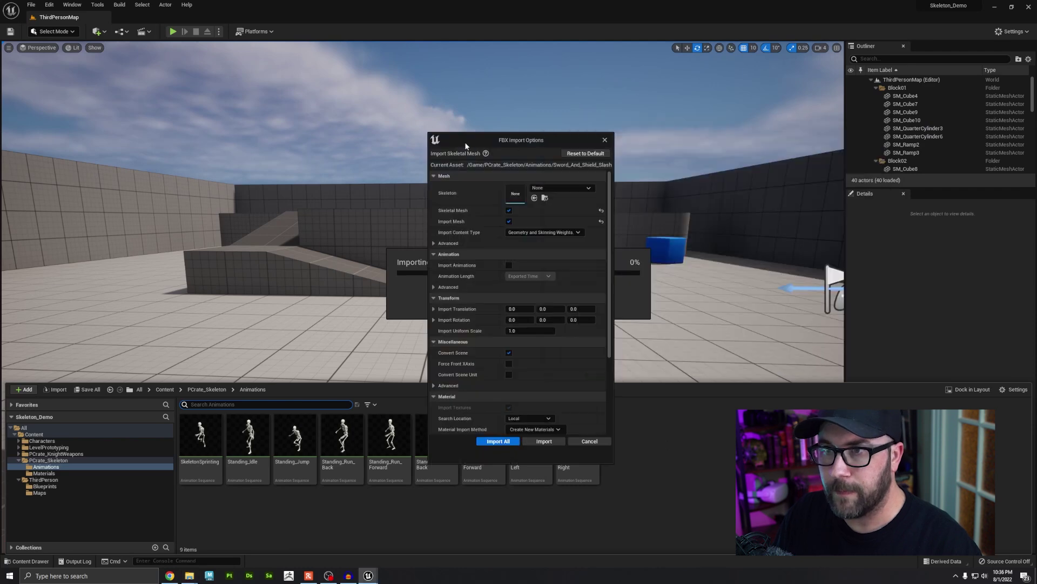
{"action": "left_click", "coordinate": [509, 221]}
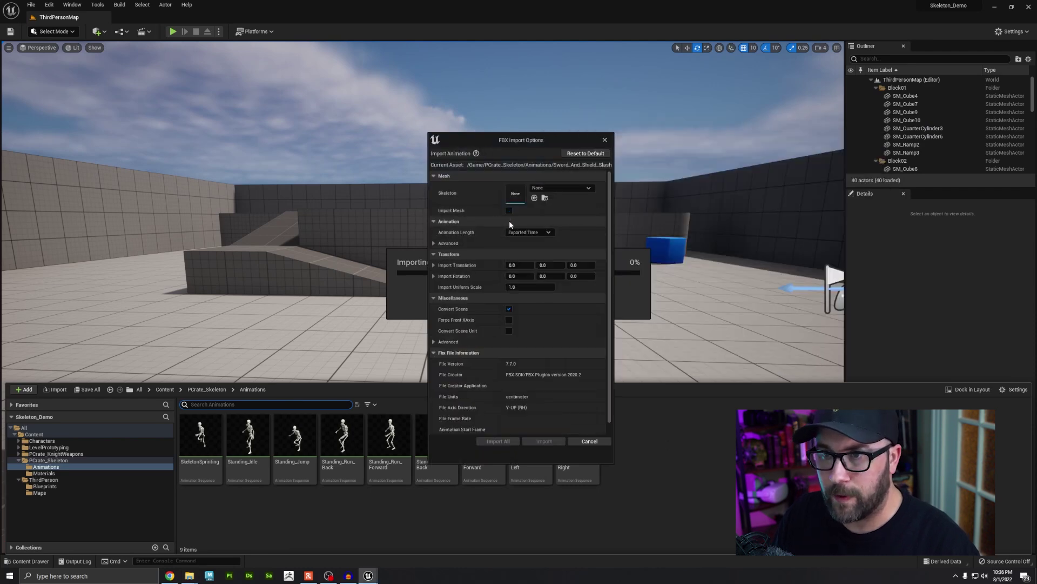
{"action": "left_click", "coordinate": [554, 189]}
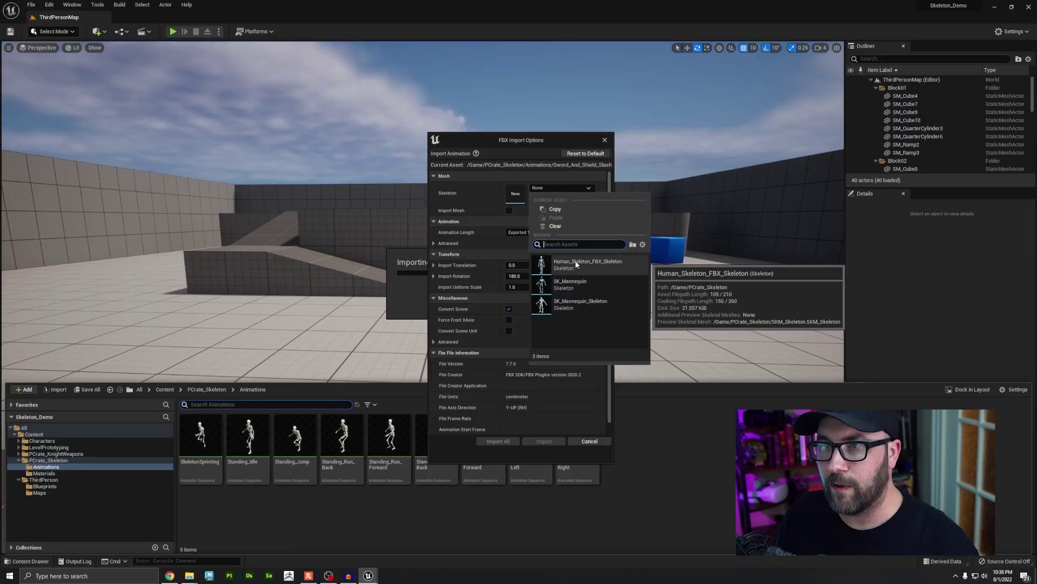
{"action": "left_click", "coordinate": [575, 263]}
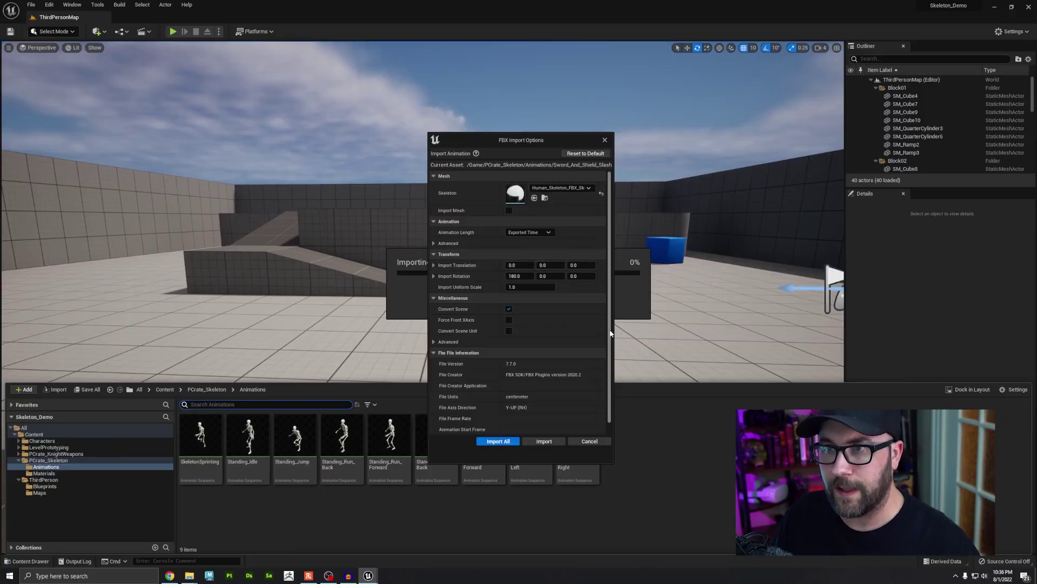
{"action": "left_click", "coordinate": [508, 444]}
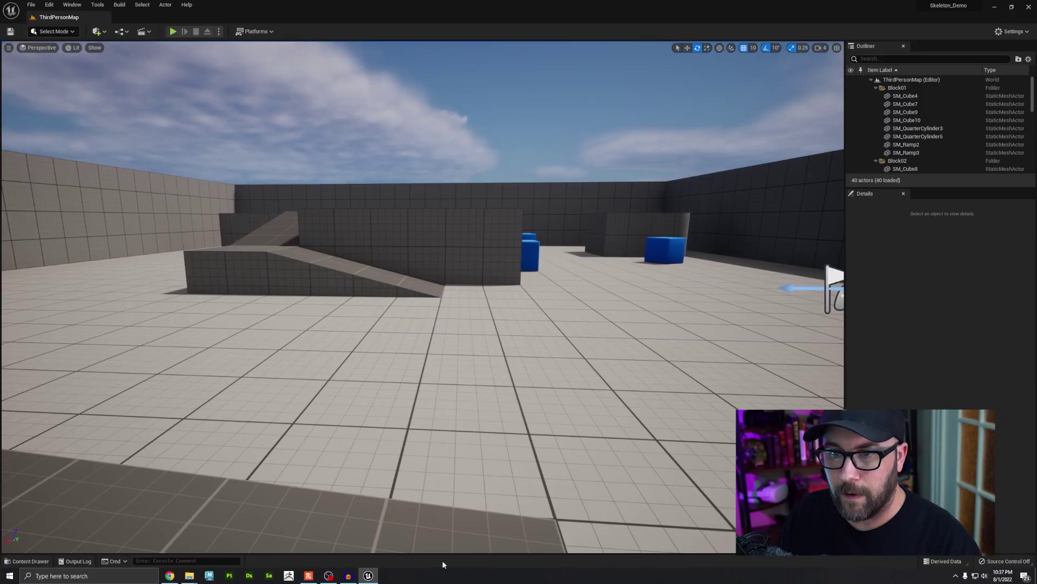
{"action": "left_click", "coordinate": [341, 442]}
- Open Standing_Melee_Attack_Downward and set its Rate Scale to 1.5
{"action": "double_click", "coordinate": [342, 443]}
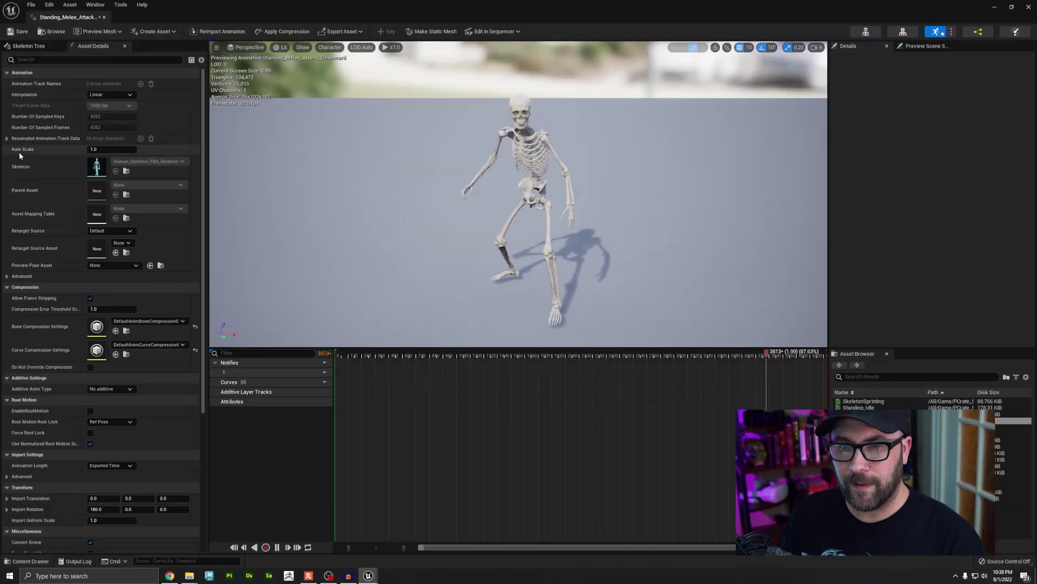
{"action": "left_click", "coordinate": [111, 150]}
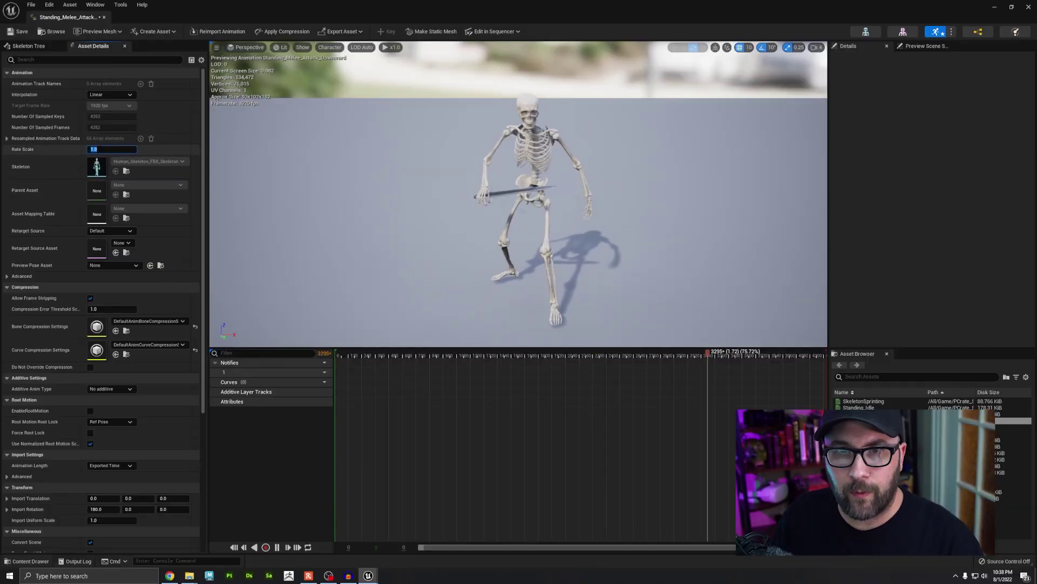
{"action": "type", "text": "1.5"}
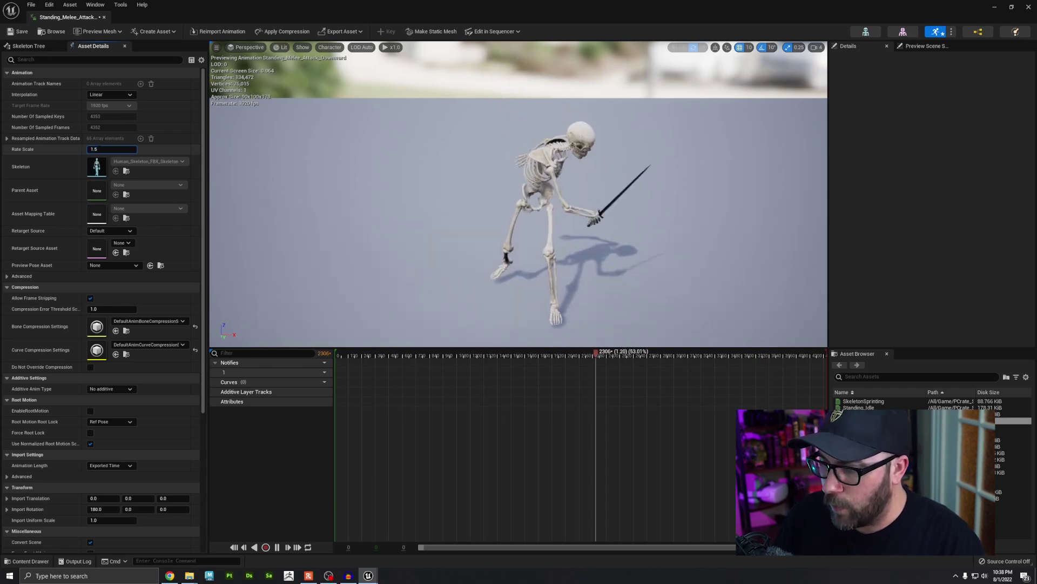
{"action": "key", "text": "Return"}
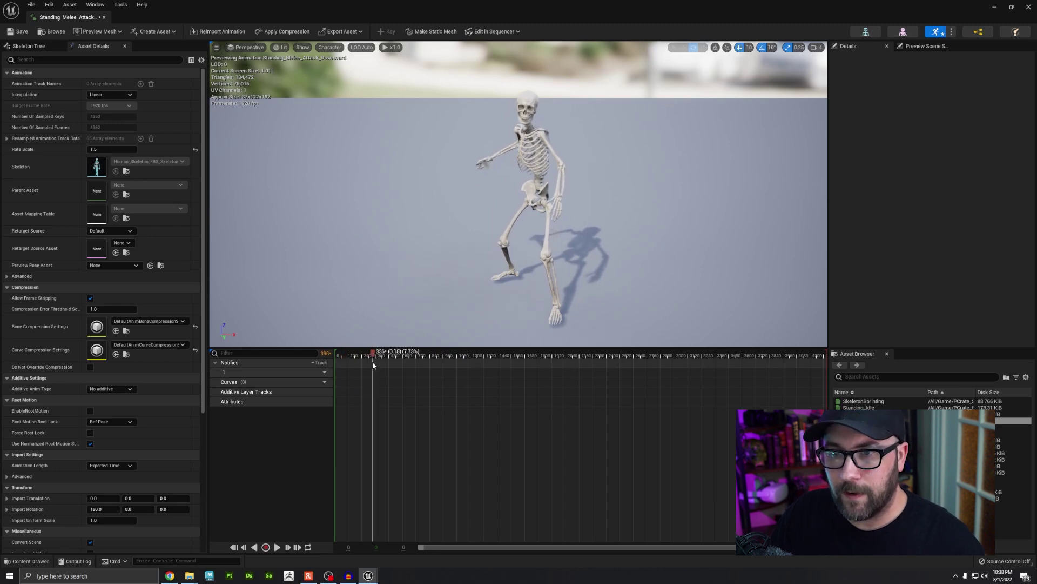
- Remove frames 3,587 to 4,107 from the animation's timeline
{"action": "right_click", "coordinate": [363, 355]}
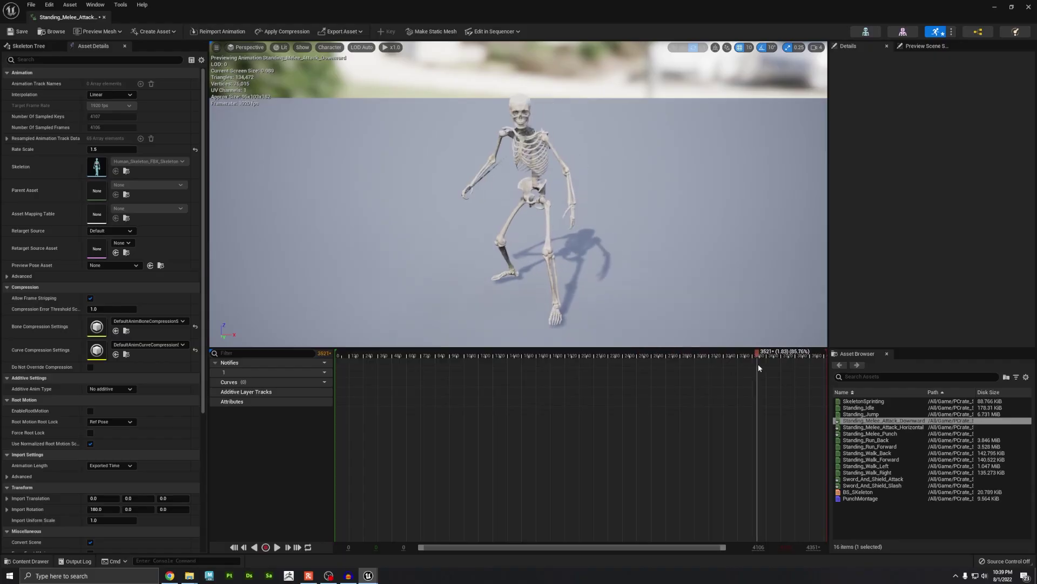
{"action": "right_click", "coordinate": [766, 354]}
{"action": "left_click", "coordinate": [816, 423]}
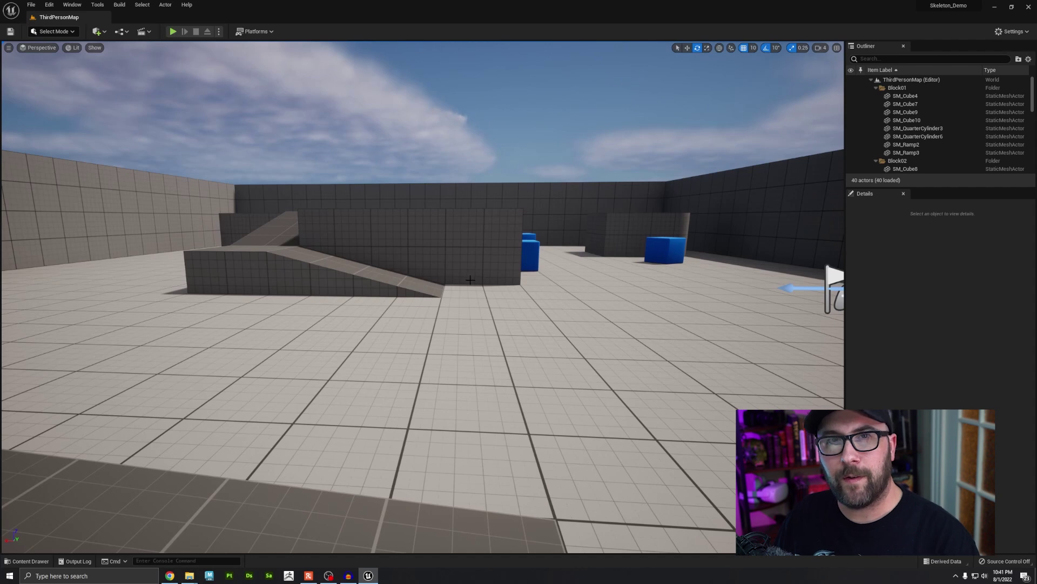
- Bring up the Content Drawer and select Standing_Melee_Attack_Downward in the Animations folder
{"action": "right_click_drag", "start_coordinate": [430, 432], "coordinate": [430, 416]}
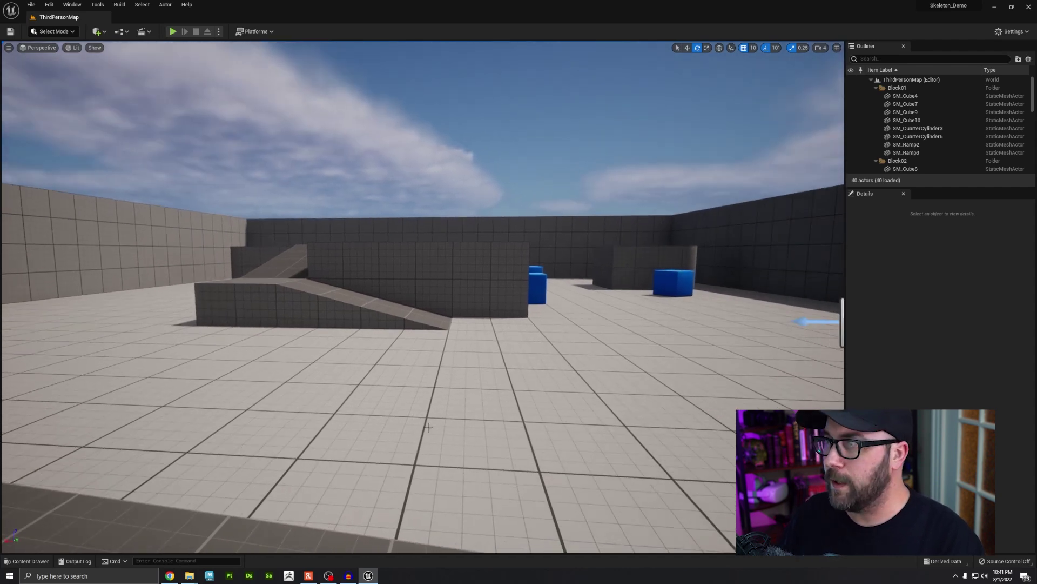
{"action": "key", "text": "ctrl+space"}
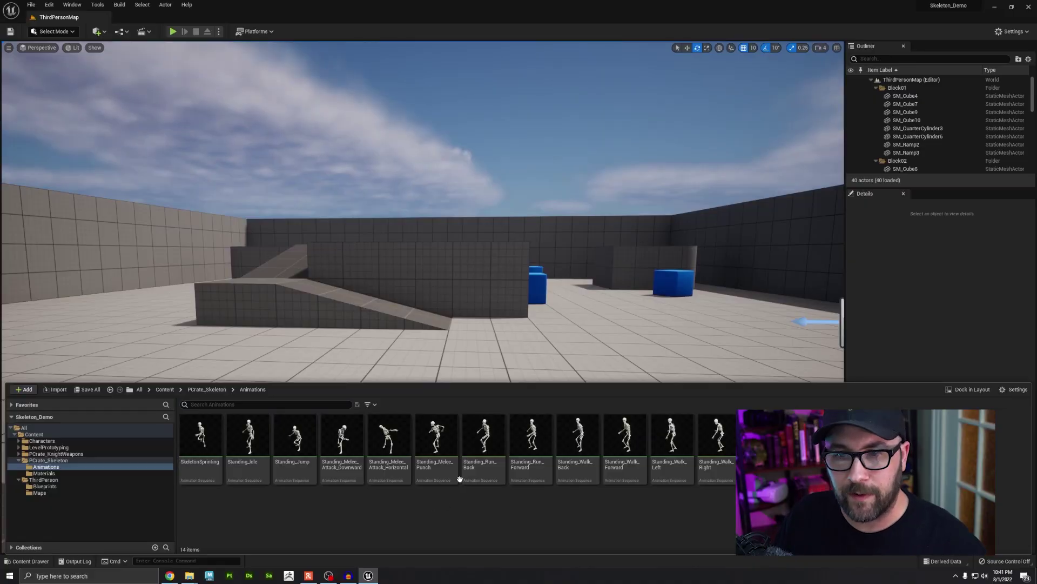
{"action": "left_click", "coordinate": [337, 476]}
- Create AnimationMontage1 from the selected attack animation and save all assets
{"action": "right_click", "coordinate": [342, 434]}
{"action": "mouse_move", "coordinate": [428, 166]}
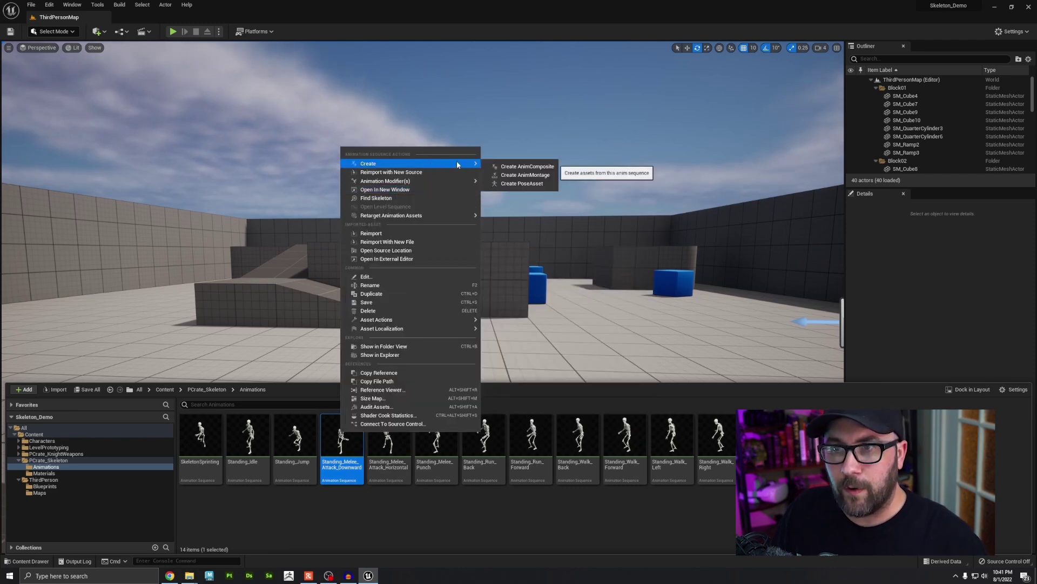
{"action": "left_click", "coordinate": [525, 175]}
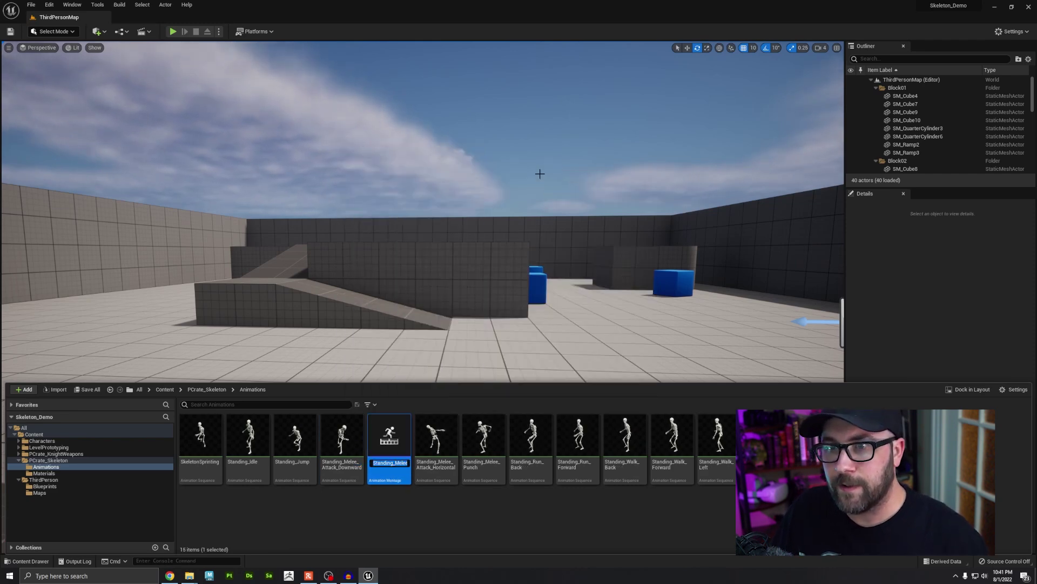
{"action": "type", "text": "Anim"}
{"action": "type", "text": "ationMontage1"}
{"action": "key", "text": "Return"}
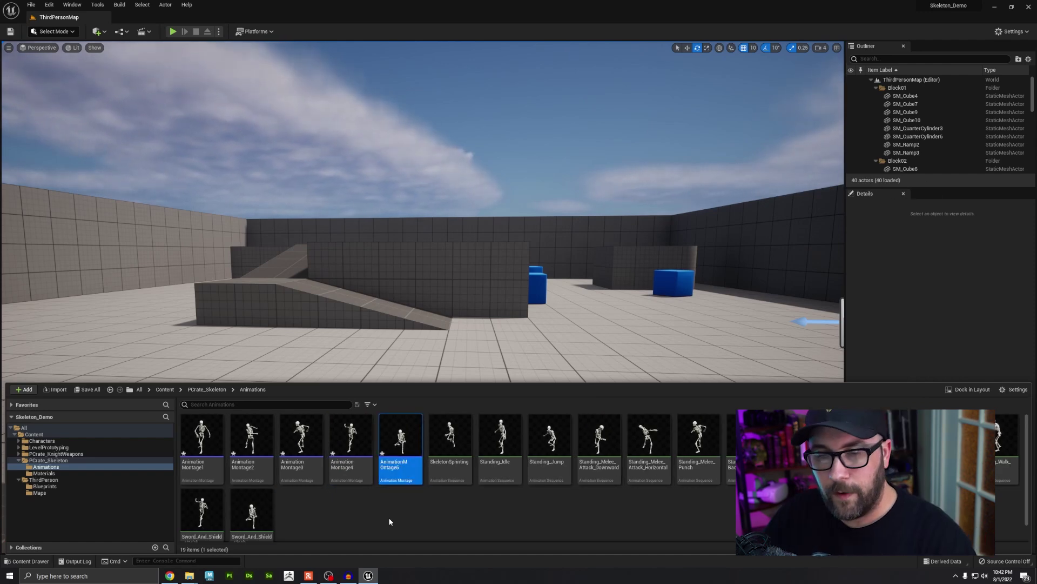
{"action": "key", "text": "ctrl+shift+s"}
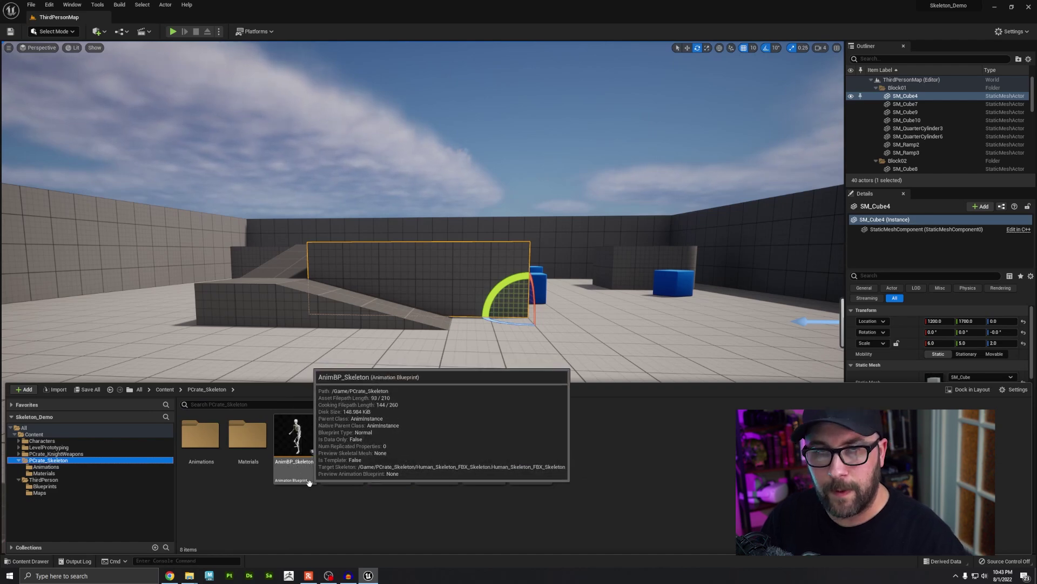
- In AnimBP_Skeleton, route New State Machine through a Slot 'DefaultSlot' node to Output Pose and compile
{"action": "double_click", "coordinate": [296, 449]}
{"action": "left_click_drag", "start_coordinate": [470, 137], "coordinate": [459, 197]}
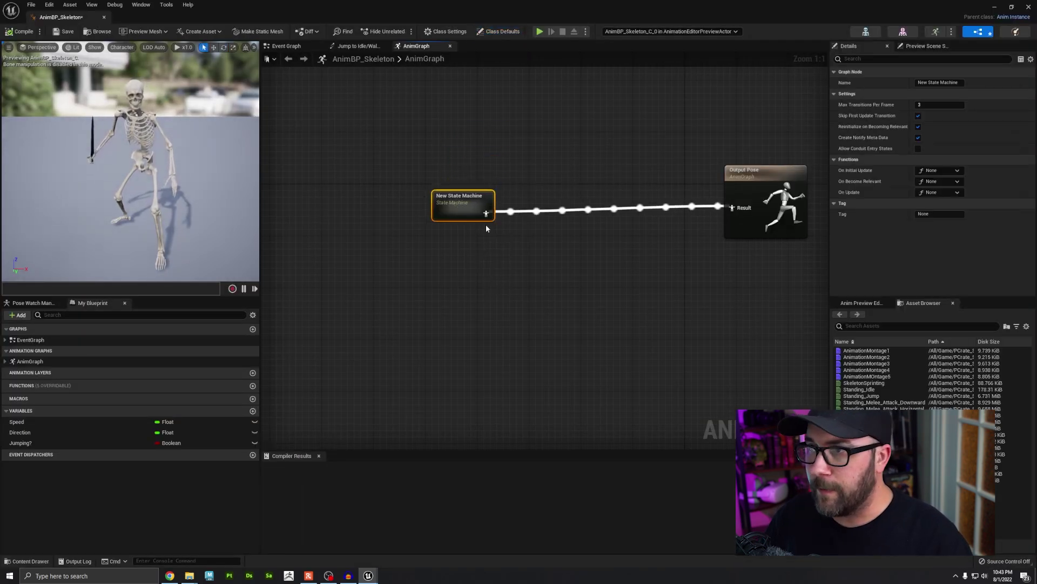
{"action": "right_click_drag", "start_coordinate": [529, 294], "coordinate": [550, 300]}
{"action": "left_click_drag", "start_coordinate": [369, 211], "coordinate": [411, 205]}
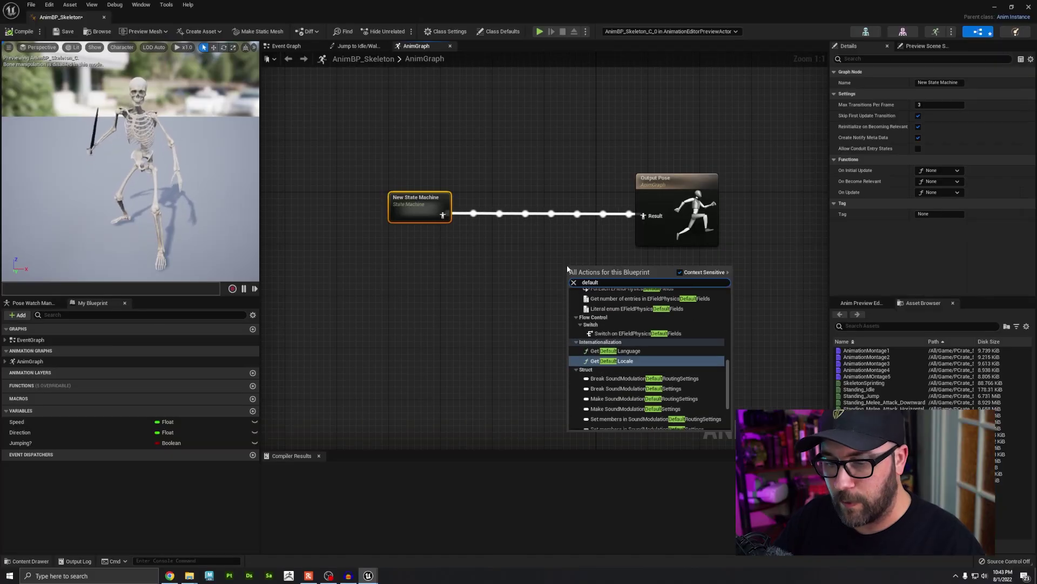
{"action": "type", "text": "slot"}
{"action": "key", "text": "Return"}
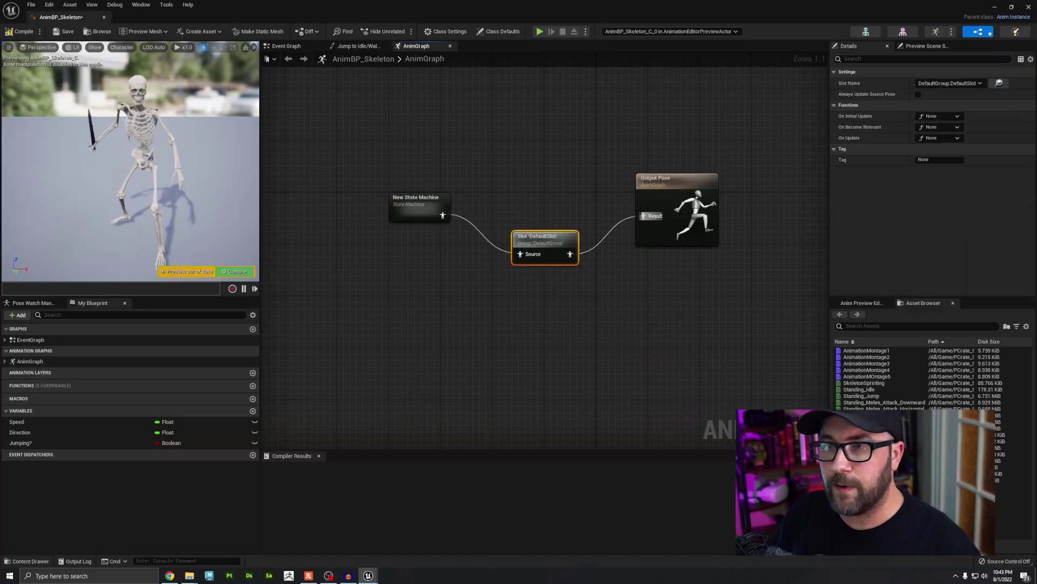
{"action": "left_click", "coordinate": [20, 30]}
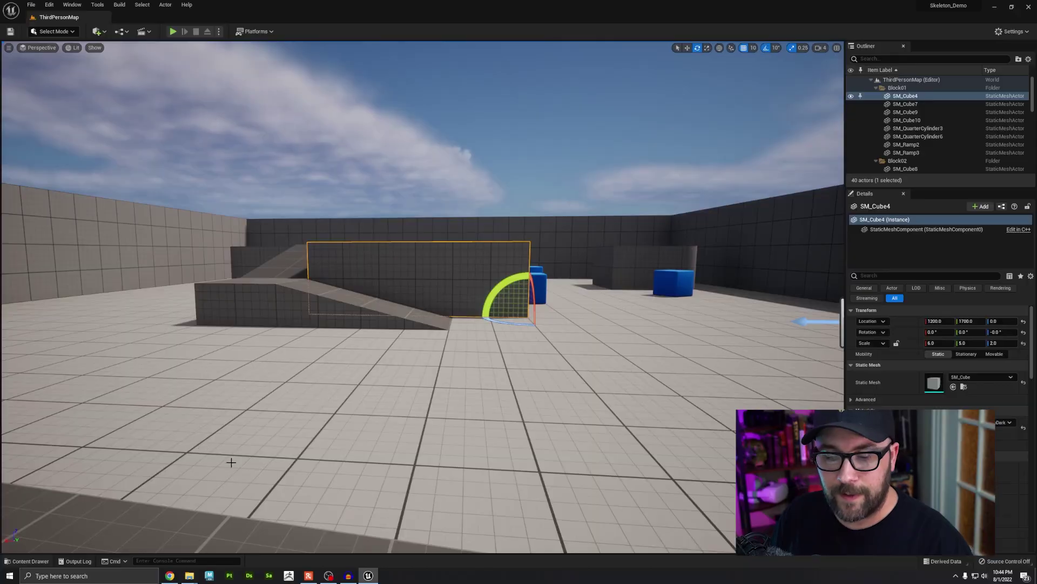
- Open BP_ThirdPersonCharacter from ThirdPerson/Blueprints and find empty space in its Event Graph
{"action": "key", "text": "ctrl+space"}
{"action": "left_click", "coordinate": [42, 480]}
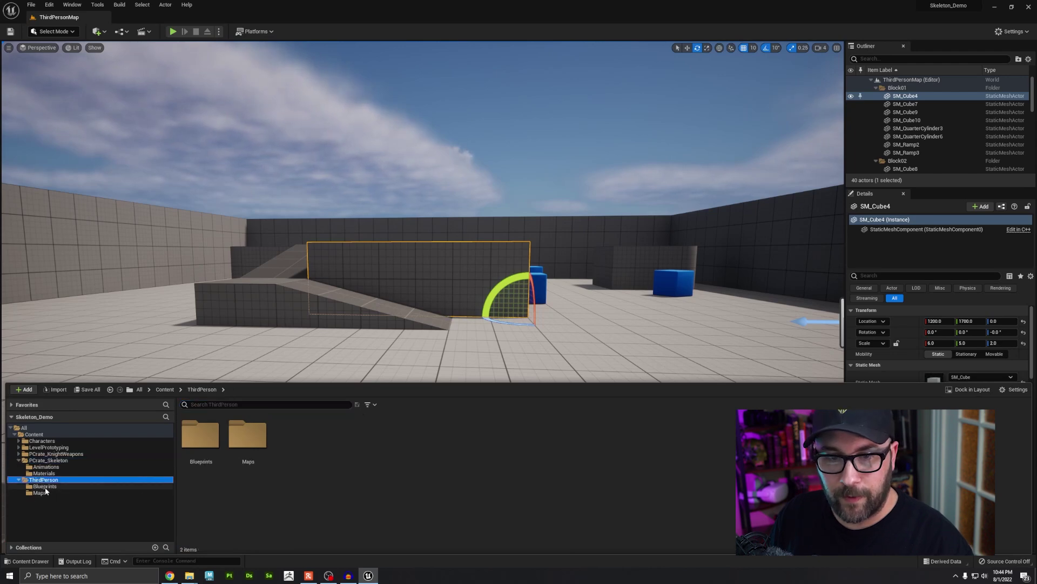
{"action": "left_click", "coordinate": [43, 486]}
{"action": "double_click", "coordinate": [198, 435]}
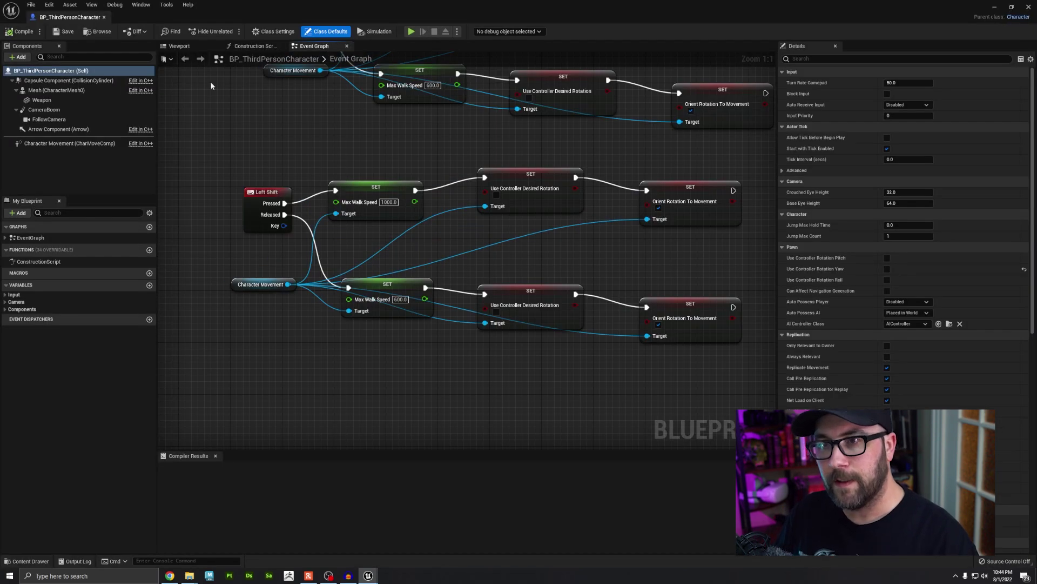
{"action": "left_click", "coordinate": [180, 46]}
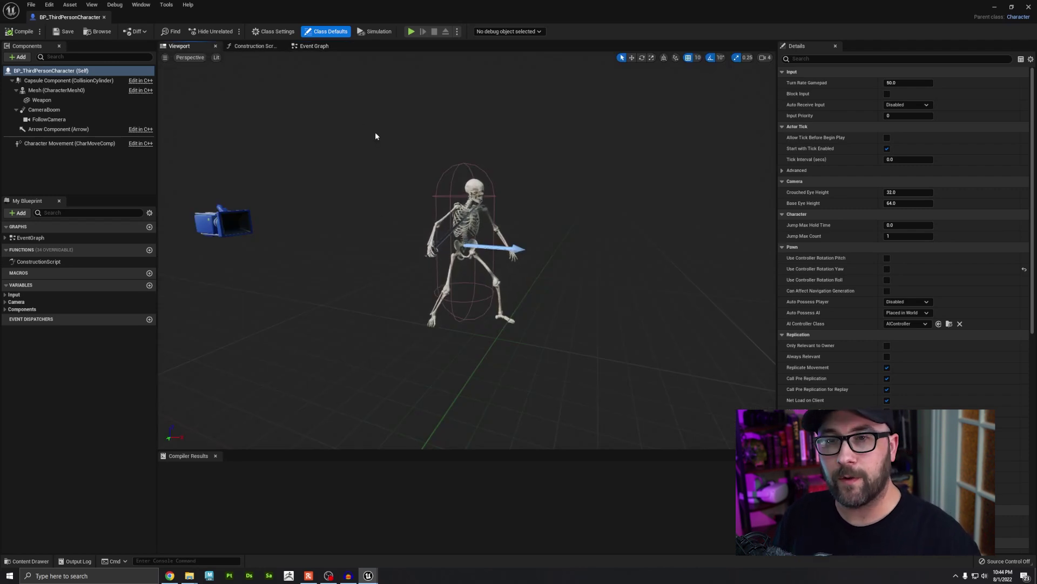
{"action": "left_click", "coordinate": [312, 47]}
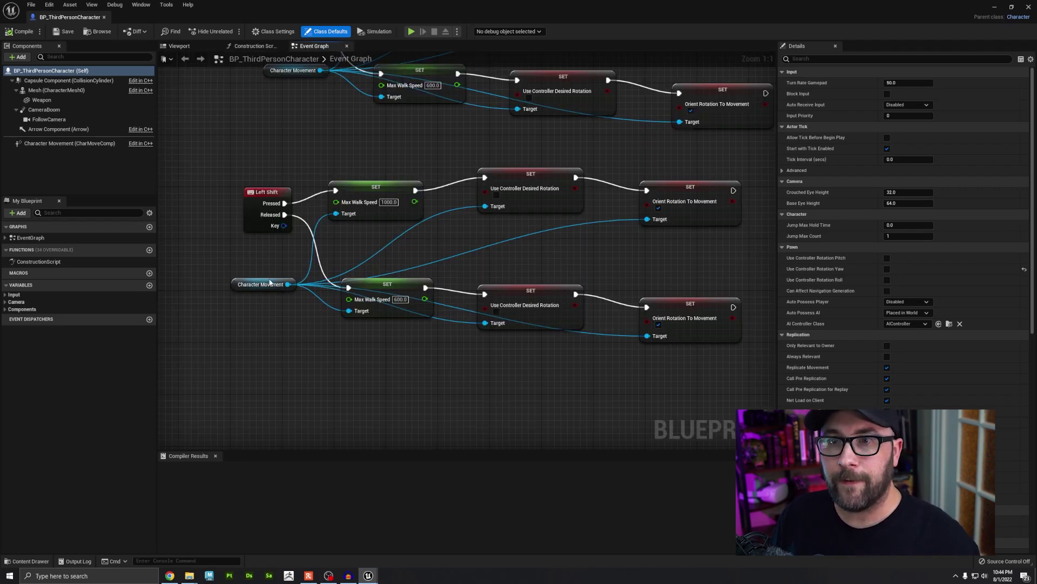
{"action": "scroll", "coordinate": [276, 306], "scroll_direction": "down", "scroll_amount": 8}
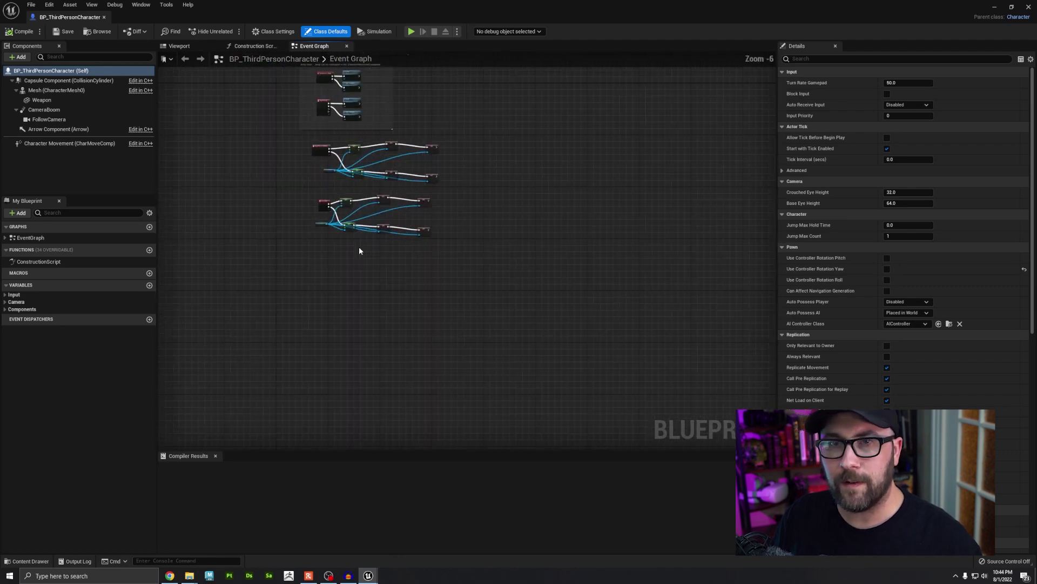
{"action": "scroll", "coordinate": [359, 250], "scroll_direction": "up", "scroll_amount": 7}
{"action": "right_click_drag", "start_coordinate": [377, 260], "coordinate": [496, 234]}
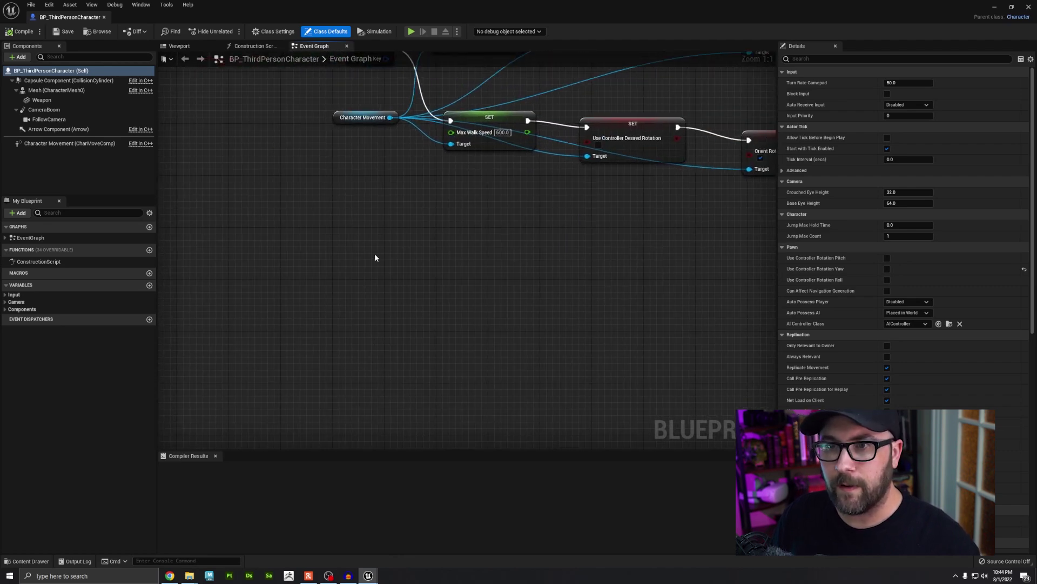
- Add a Left Mouse Button event whose Pressed pin plays AnimationMontage1 via Play Anim Montage
{"action": "right_click", "coordinate": [372, 244]}
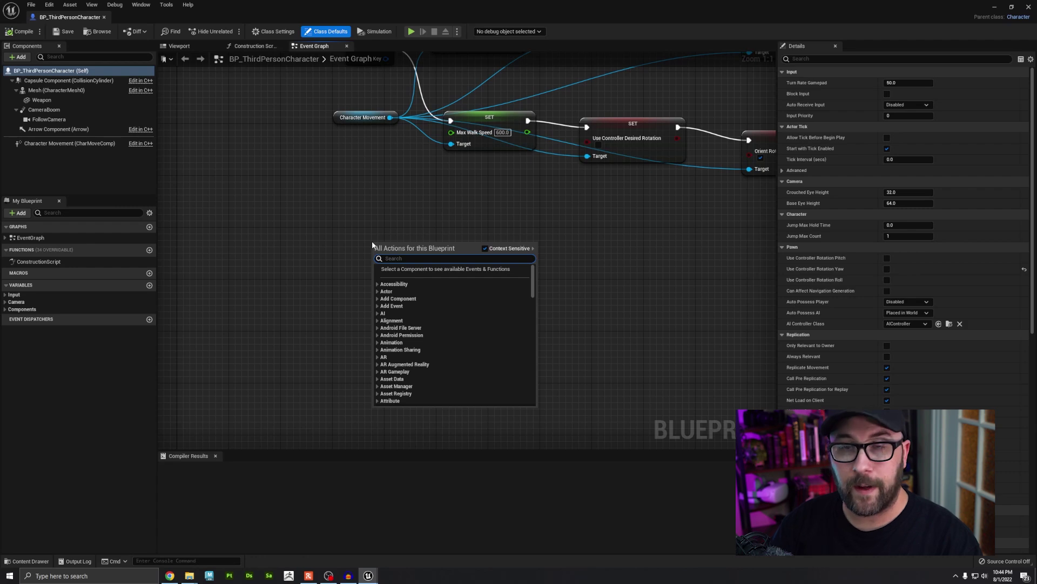
{"action": "type", "text": "walk speed"}
{"action": "left_click", "coordinate": [407, 320]}
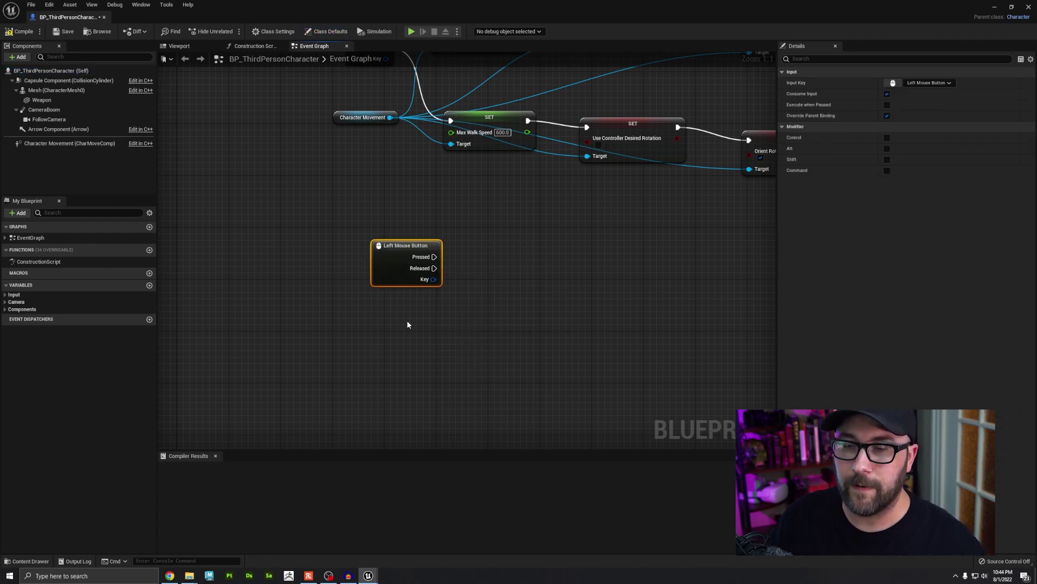
{"action": "left_click_drag", "start_coordinate": [394, 246], "coordinate": [368, 233]}
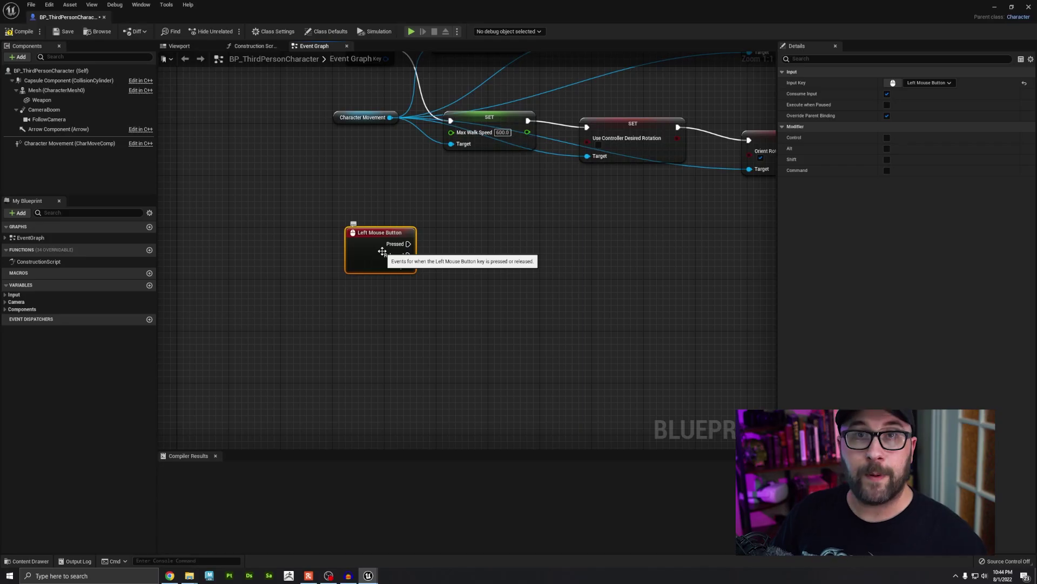
{"action": "left_click_drag", "start_coordinate": [408, 244], "coordinate": [495, 241]}
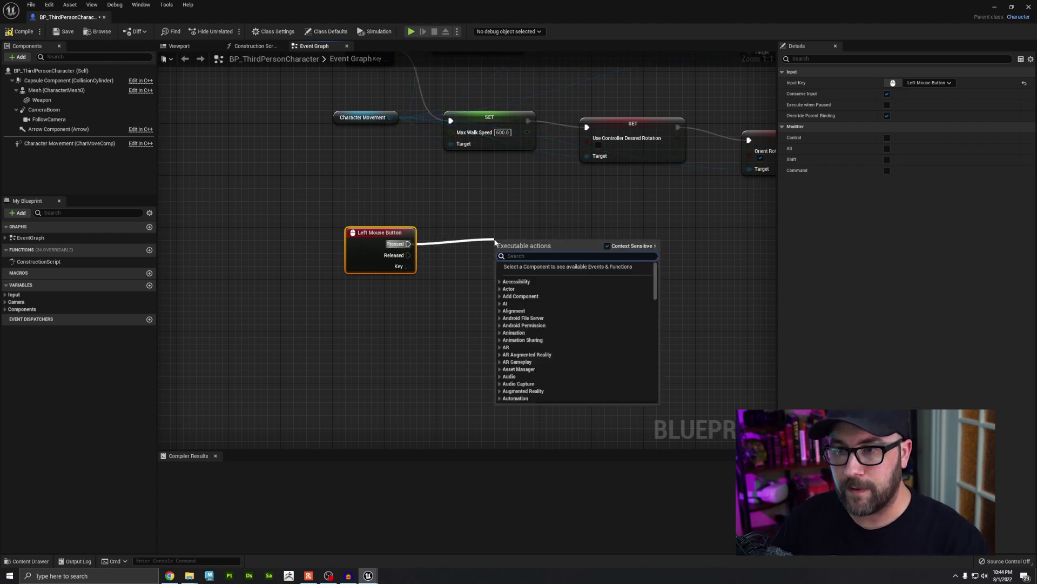
{"action": "type", "text": "animation"}
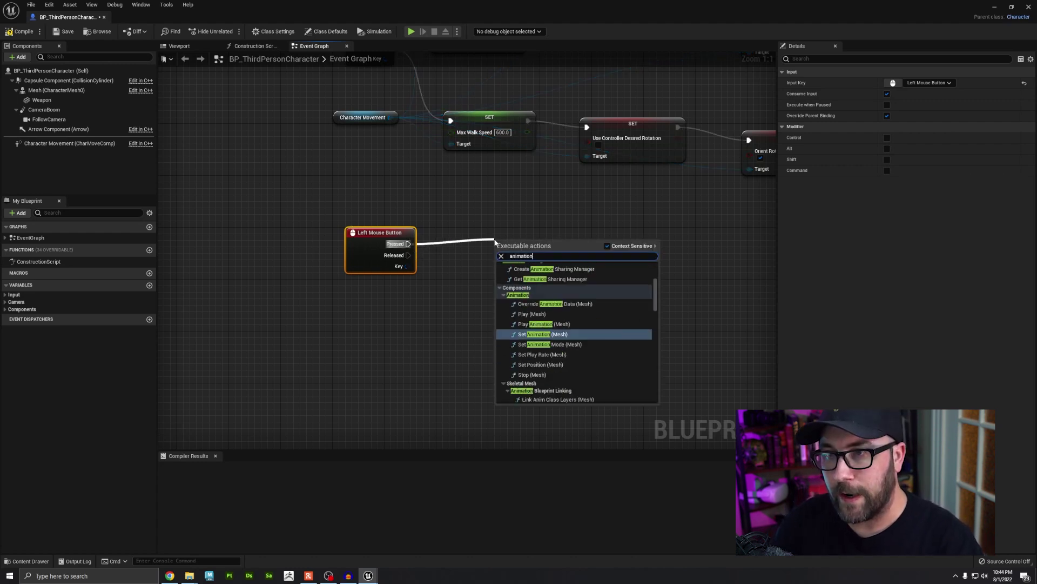
{"action": "type", "text": " montage"}
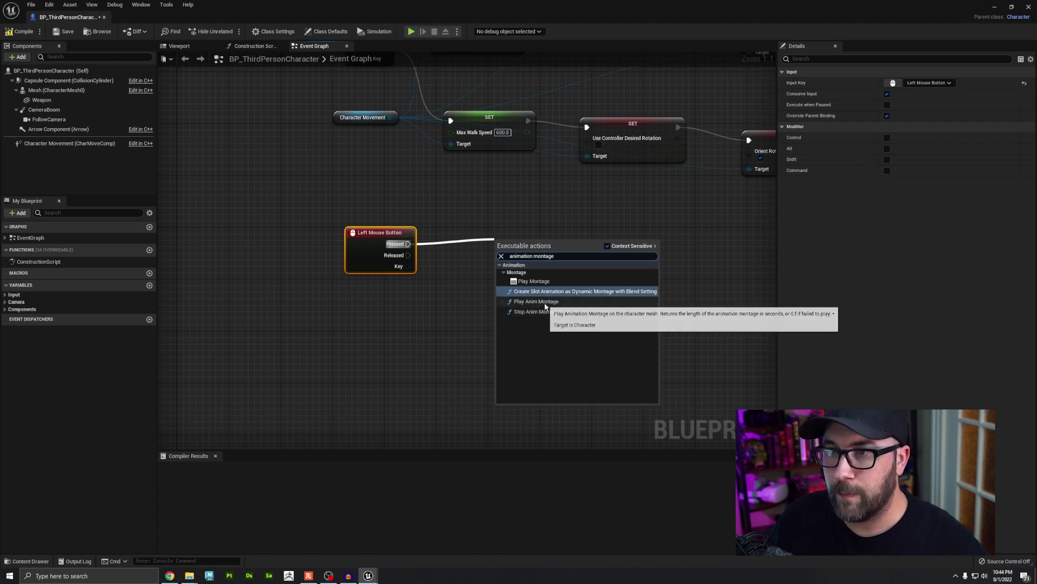
{"action": "left_click", "coordinate": [535, 308]}
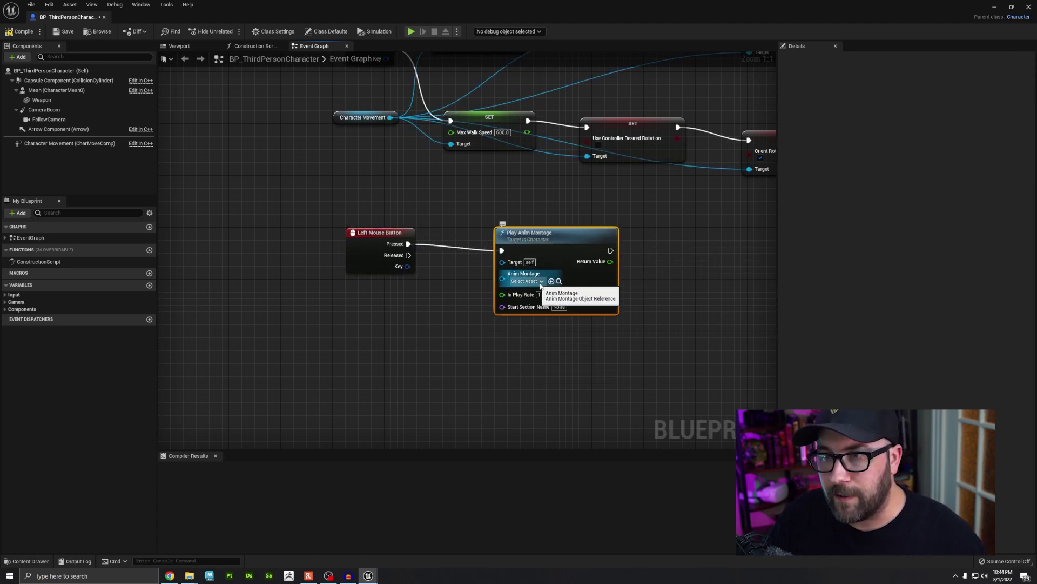
{"action": "left_click", "coordinate": [542, 281]}
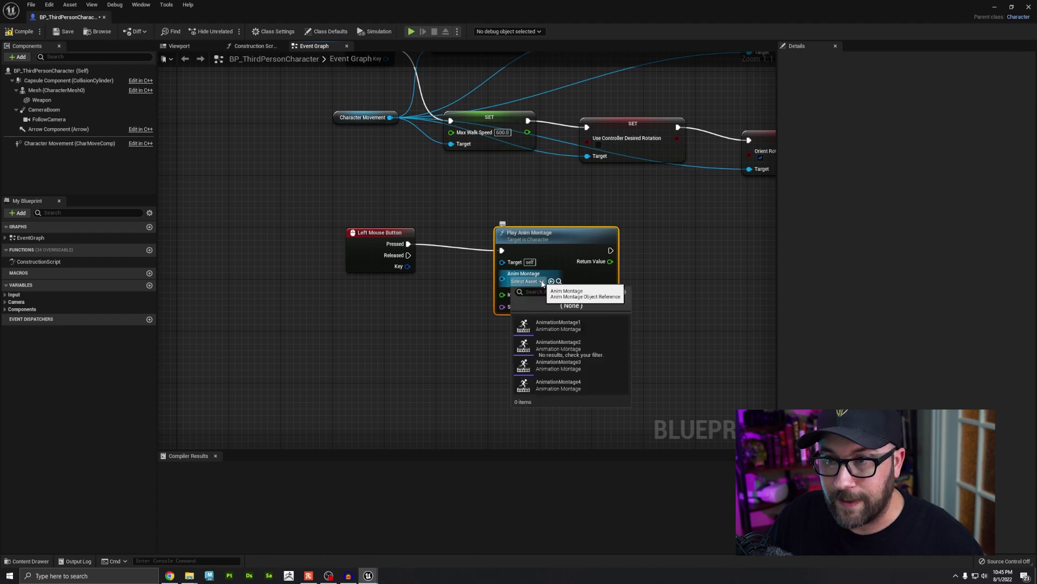
{"action": "left_click", "coordinate": [545, 329]}
- Compile the character blueprint, close it, and start a play test
{"action": "key", "text": "F7"}
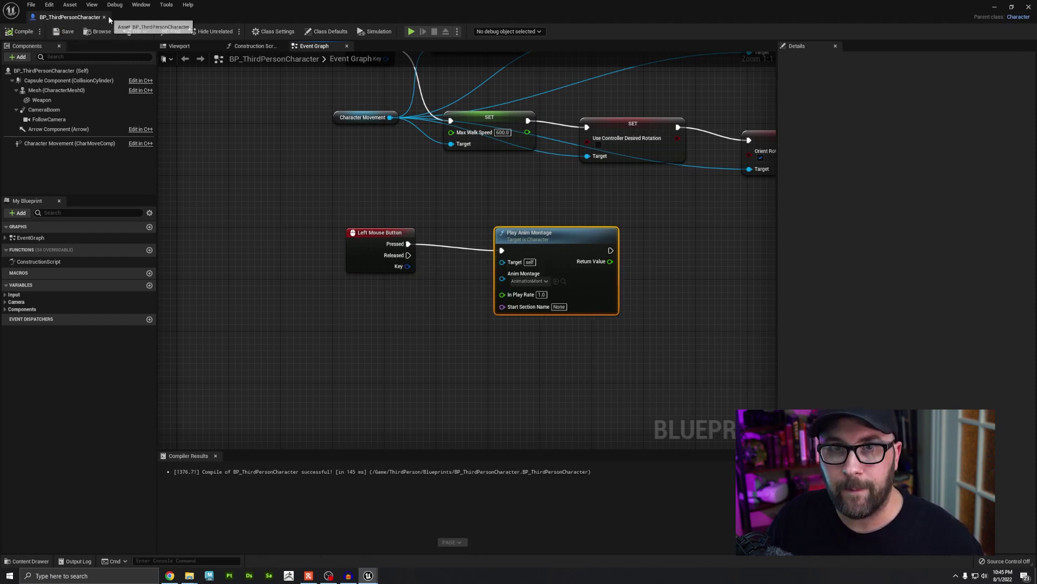
{"action": "left_click", "coordinate": [104, 17]}
{"action": "left_click", "coordinate": [173, 32]}
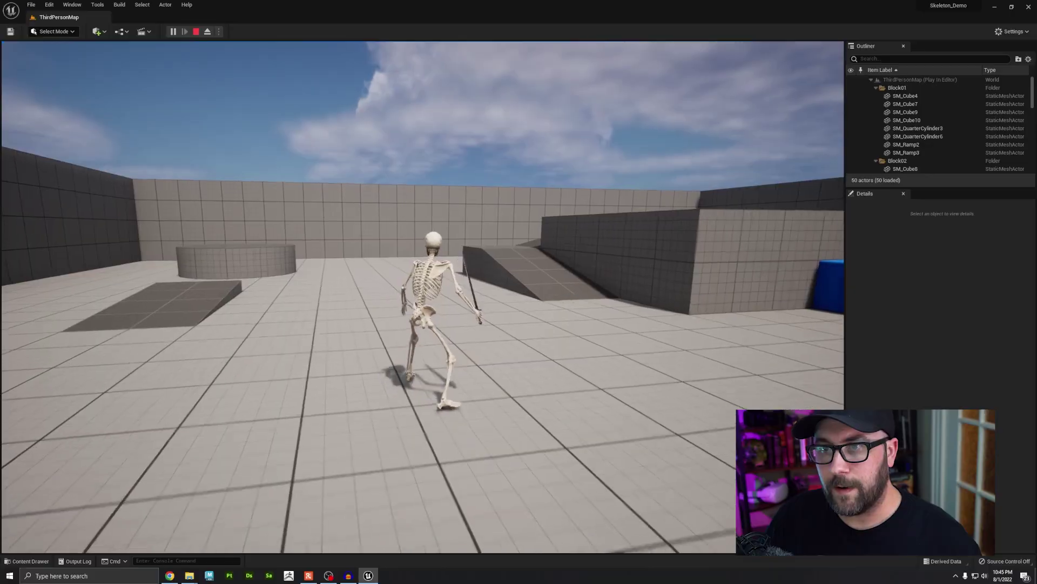
{"action": "key", "text": "w"}
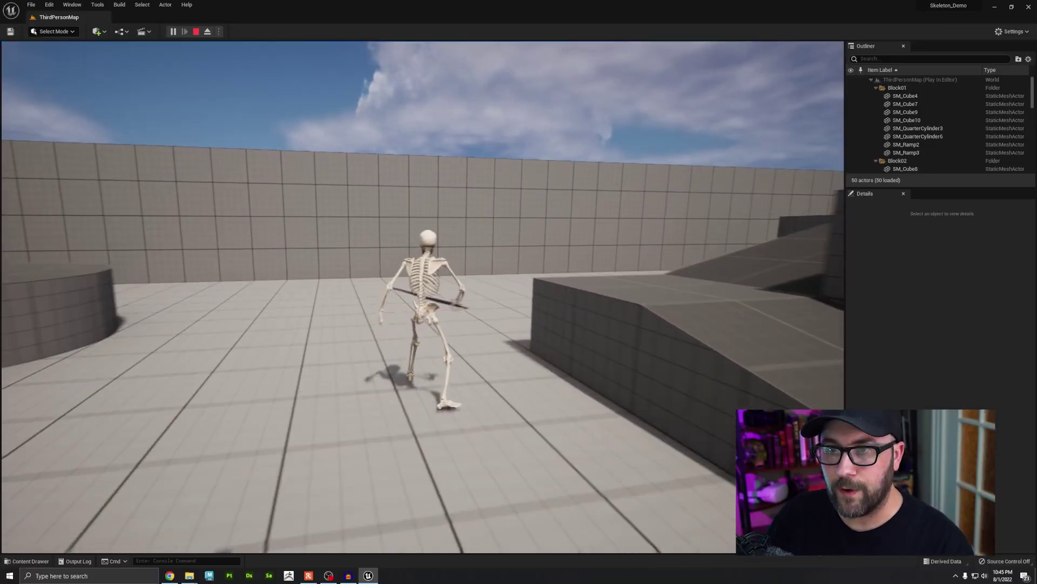
{"action": "key", "text": "w"}
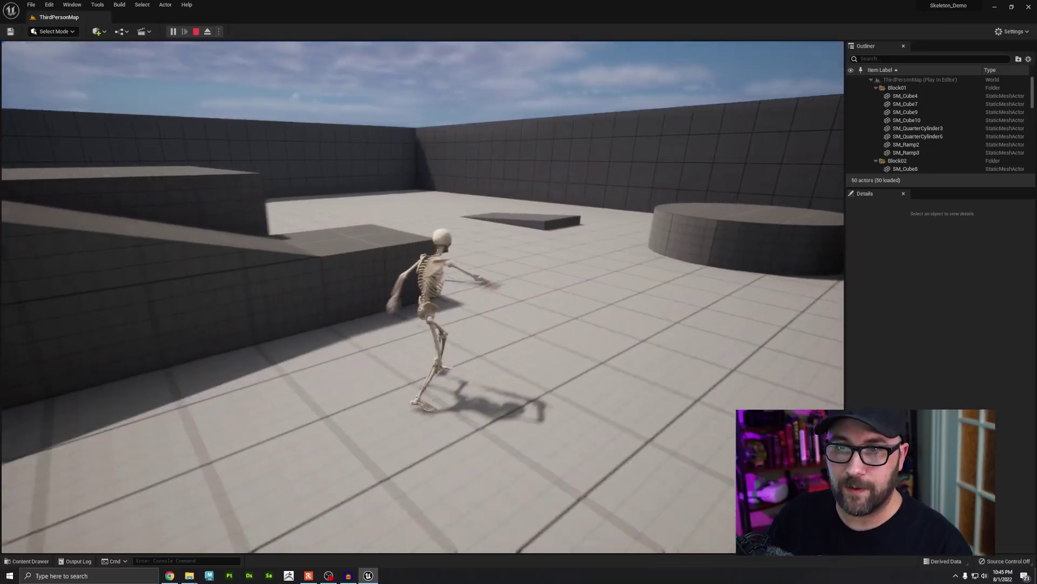
{"action": "key", "text": "w"}
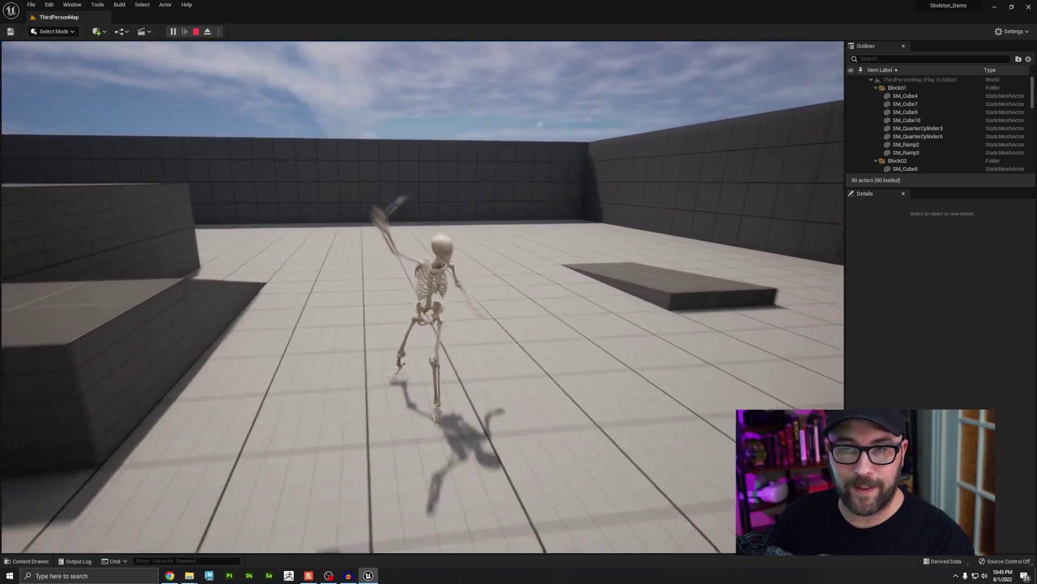
{"action": "key", "text": "w"}
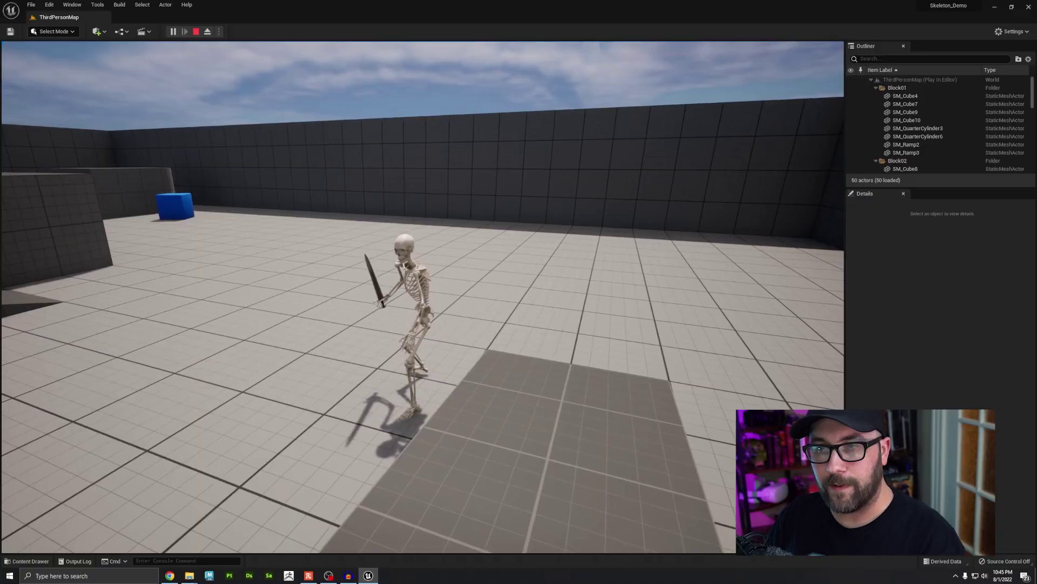
{"action": "key", "text": "Escape"}
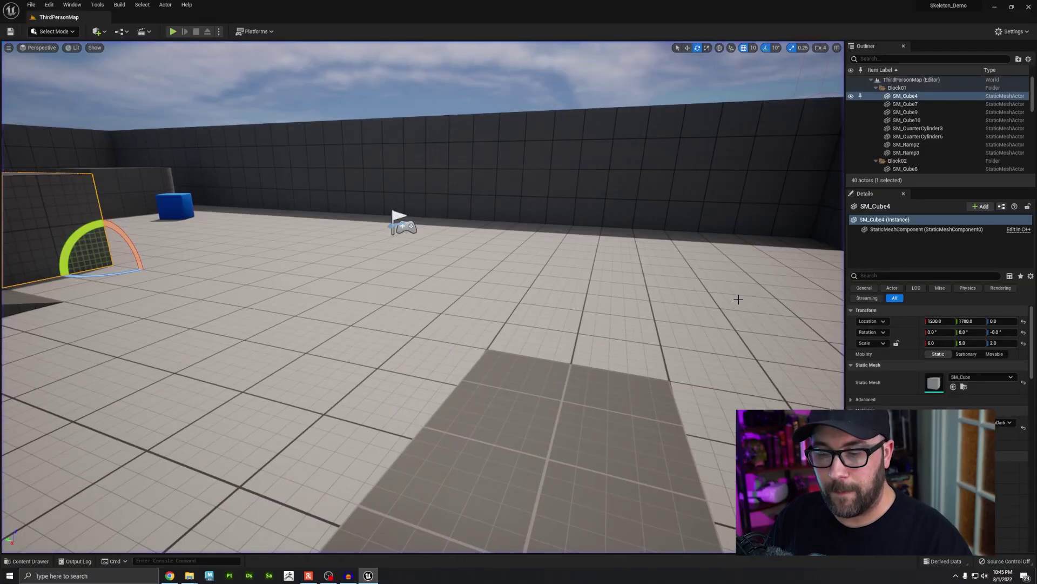
- Reopen AnimBP_Skeleton from PCrate_Skeleton and reposition New State Machine in the AnimGraph
{"action": "key", "text": "ctrl+space"}
{"action": "double_click", "coordinate": [49, 460]}
{"action": "left_click", "coordinate": [297, 450]}
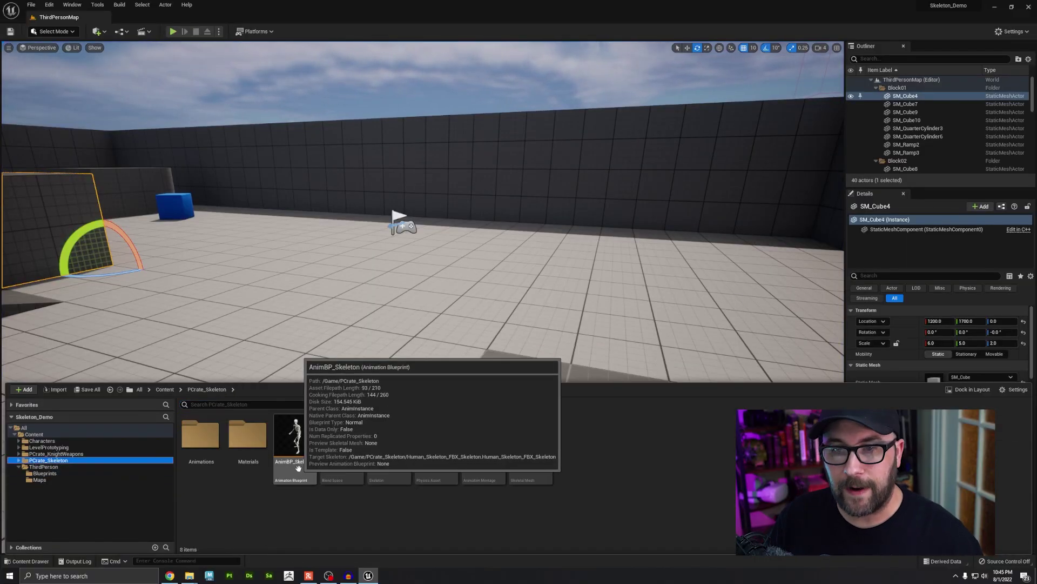
{"action": "double_click", "coordinate": [297, 449]}
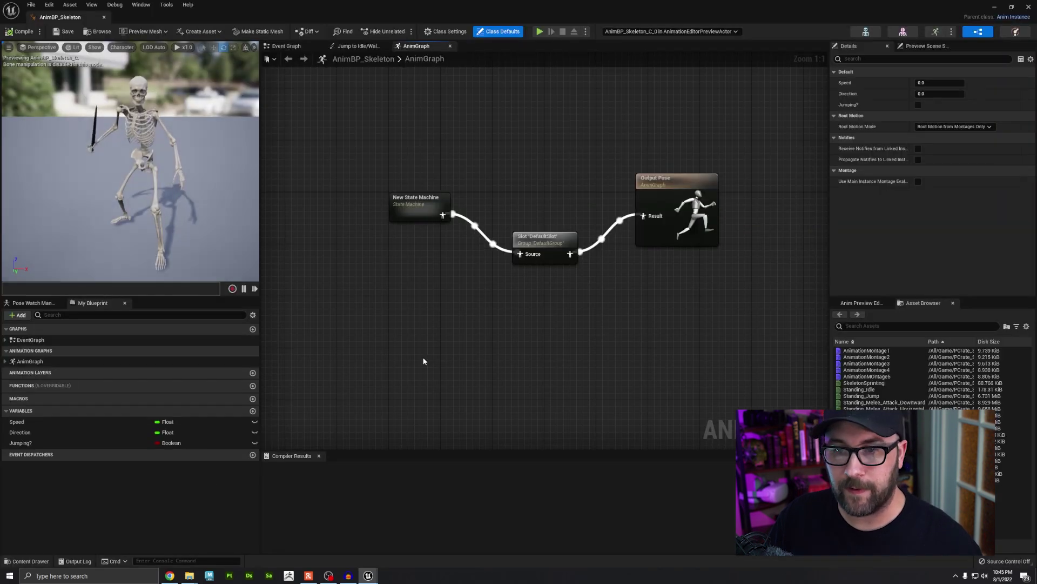
{"action": "left_click_drag", "start_coordinate": [384, 257], "coordinate": [380, 204]}
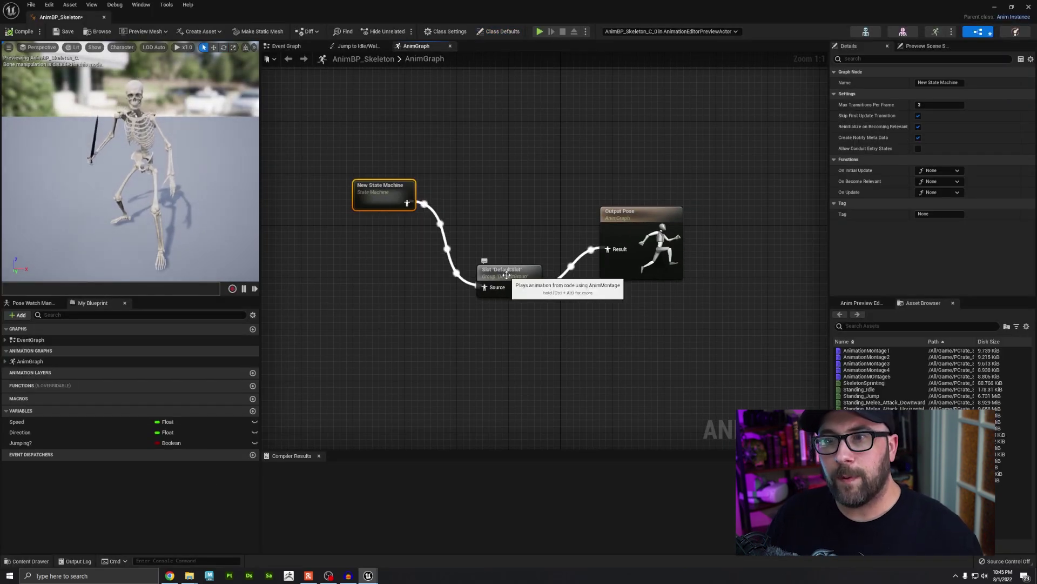
{"action": "left_click", "coordinate": [480, 361]}
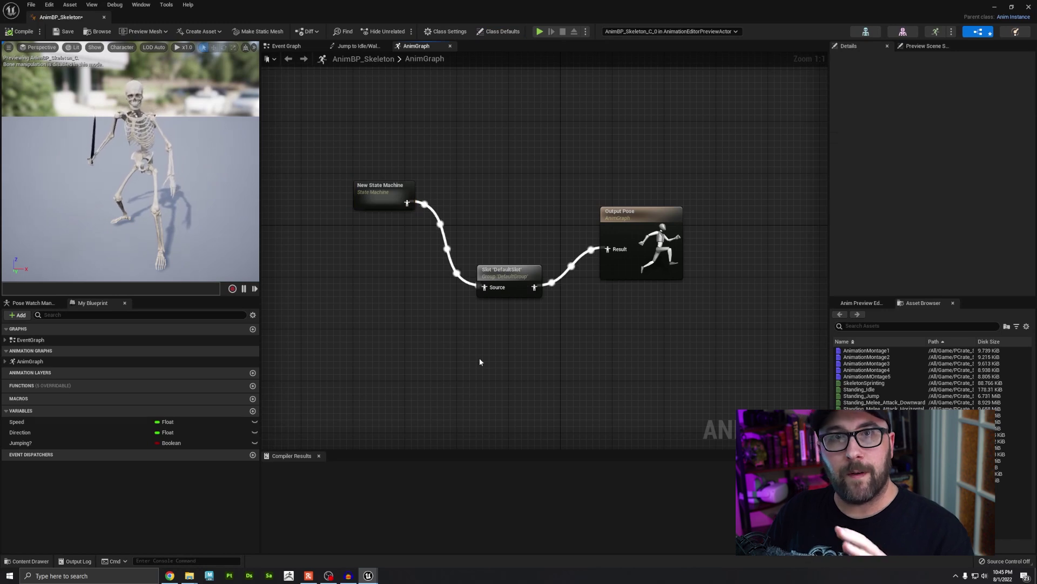